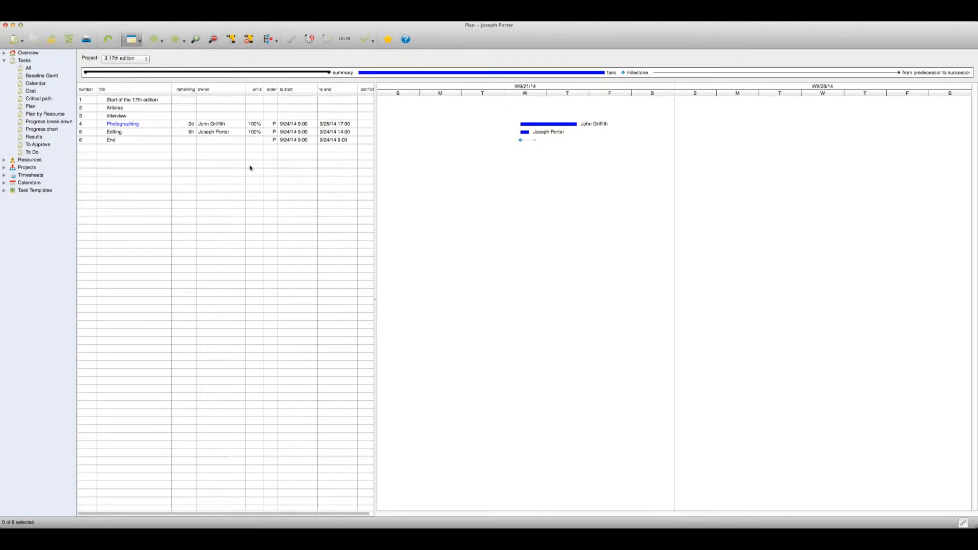
# Add a task titled Meeting at the end of the list with 4h remaining and order M.
pyautogui.doubleClick(212, 166)
pyautogui.write('Meeting')
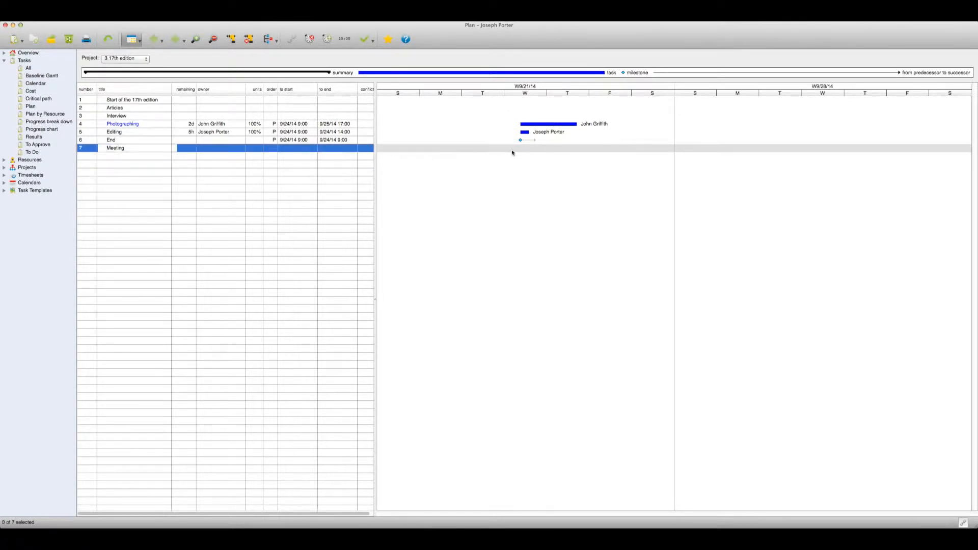
pyautogui.click(181, 150)
pyautogui.write('4h')
pyautogui.click(313, 149)
pyautogui.click(327, 187)
pyautogui.click(505, 161)
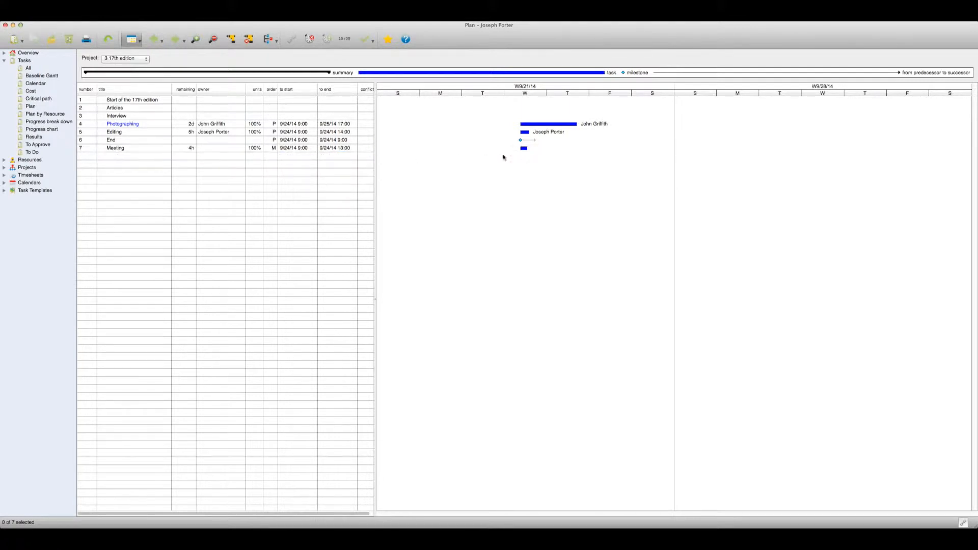
# Add a task titled Editing below Meeting with 1w remaining and order P.
pyautogui.doubleClick(279, 199)
pyautogui.write('Editing')
pyautogui.click(196, 159)
pyautogui.write('1w')
pyautogui.press('Return')
pyautogui.click(274, 157)
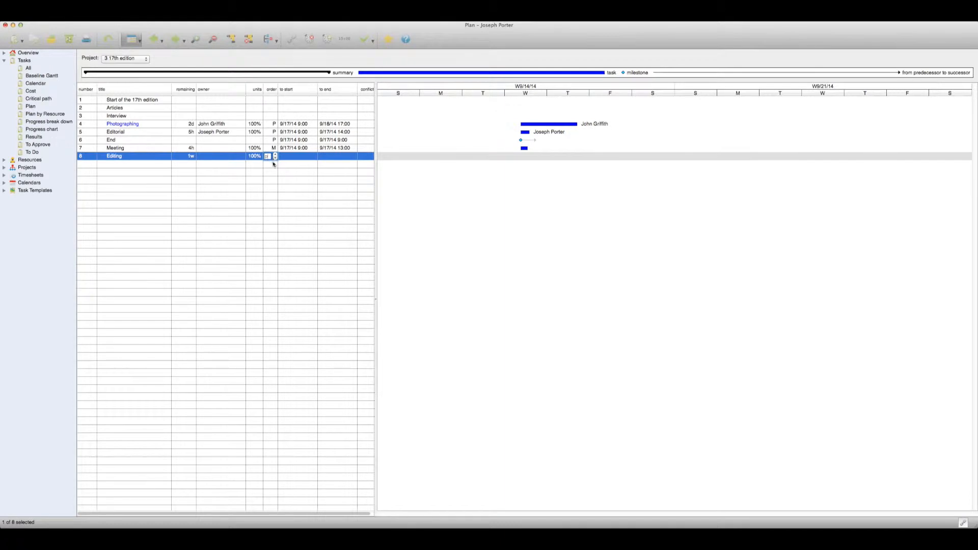
pyautogui.click(272, 174)
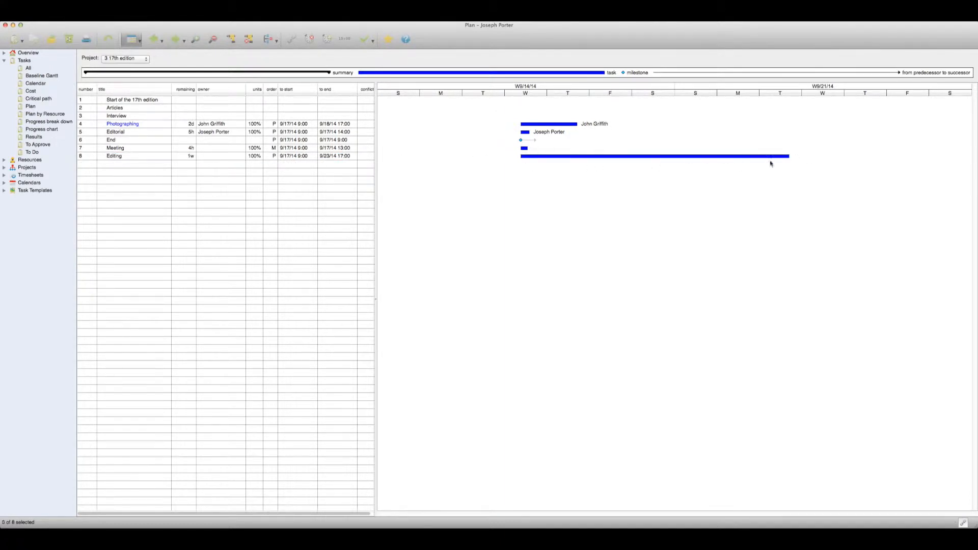
# Set the remaining effort of the new Editing task to 1d.
pyautogui.doubleClick(191, 156)
pyautogui.write('1d')
pyautogui.click(185, 167)
# Add a Send to editor milestone below Editing, with no remaining effort and order P.
pyautogui.doubleClick(202, 174)
pyautogui.write('Send to editor')
pyautogui.click(199, 174)
pyautogui.doubleClick(270, 166)
pyautogui.write('p')
pyautogui.click(297, 192)
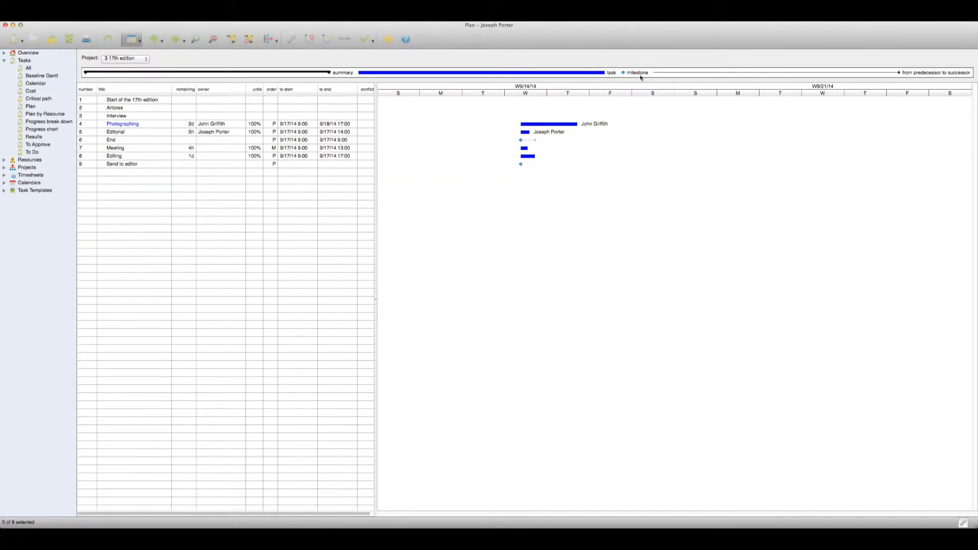
# Add a task titled Preparing for publication with 4h remaining and order P.
pyautogui.doubleClick(184, 189)
pyautogui.write('Preparing for publication')
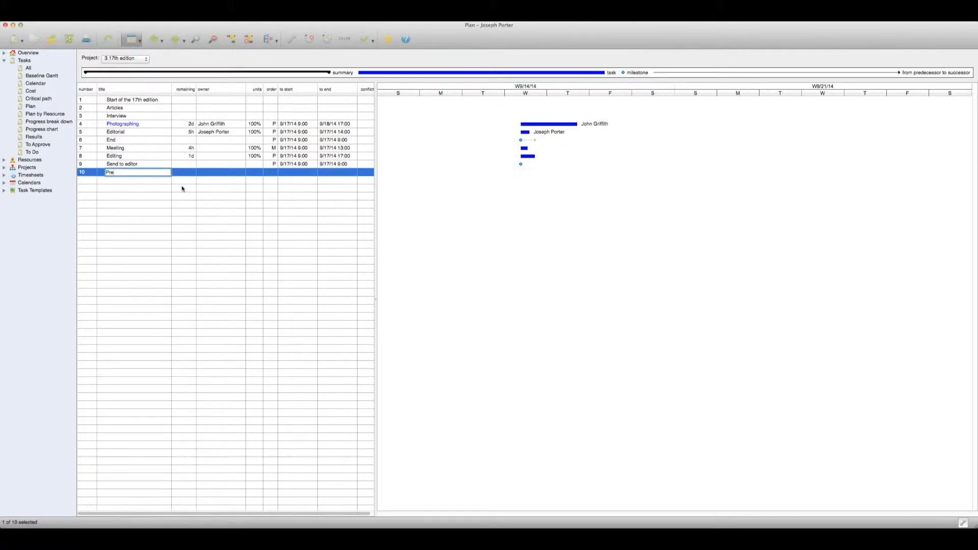
pyautogui.click(184, 175)
pyautogui.doubleClick(183, 174)
pyautogui.write('4h')
pyautogui.click(278, 174)
pyautogui.doubleClick(273, 173)
pyautogui.write('p')
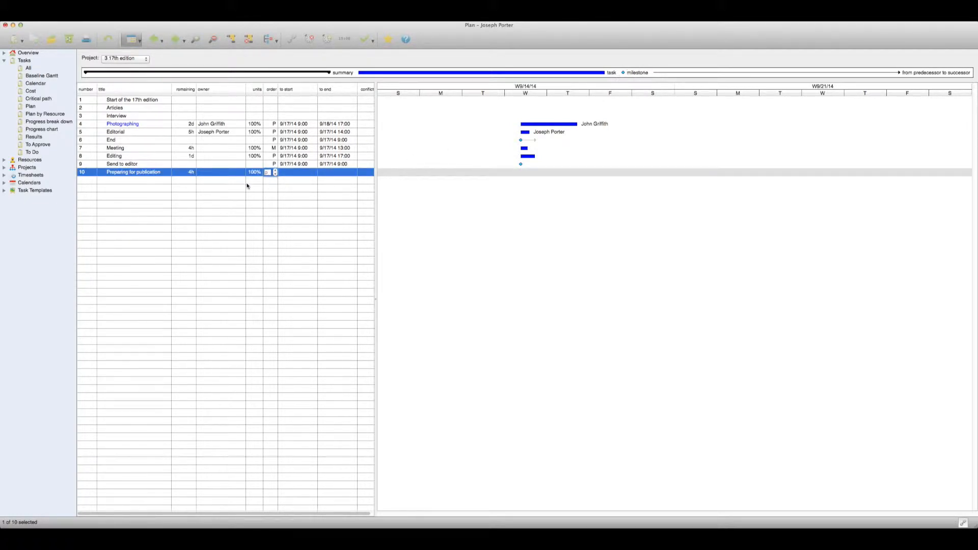
pyautogui.click(231, 194)
# Nest Meeting, Editing, Send to editor and Preparing for publication under Interview, with Interview itself placed under Articles.
pyautogui.click(139, 149)
pyautogui.keyDown('shift'); pyautogui.click(139, 174); pyautogui.keyUp('shift')
pyautogui.moveTo(140, 175); pyautogui.dragTo(122, 111)
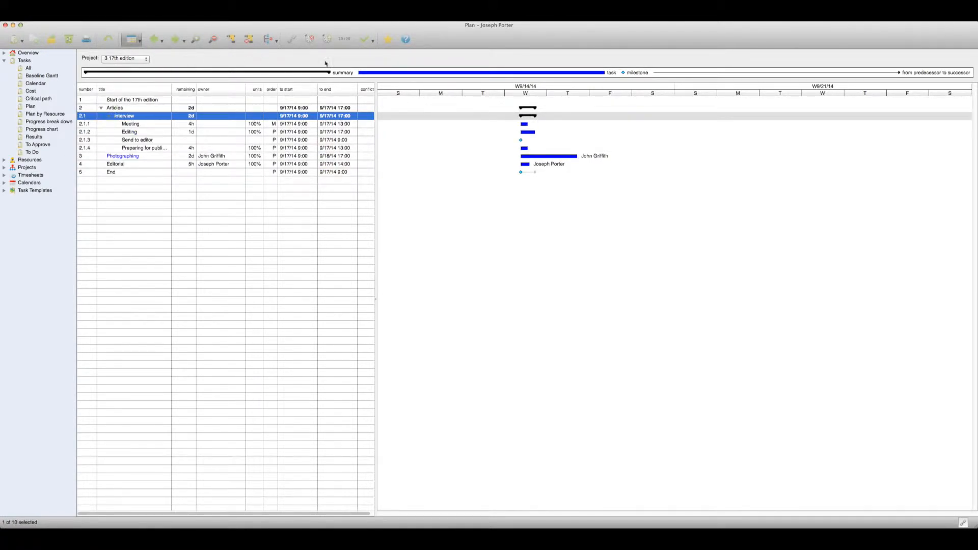
# Duplicate the Interview branch as Weather without the Meeting task, and rename its Editing task to Writing.
pyautogui.rightClick(125, 116)
pyautogui.click(159, 129)
pyautogui.write('Weather')
pyautogui.rightClick(128, 124)
pyautogui.click(144, 131)
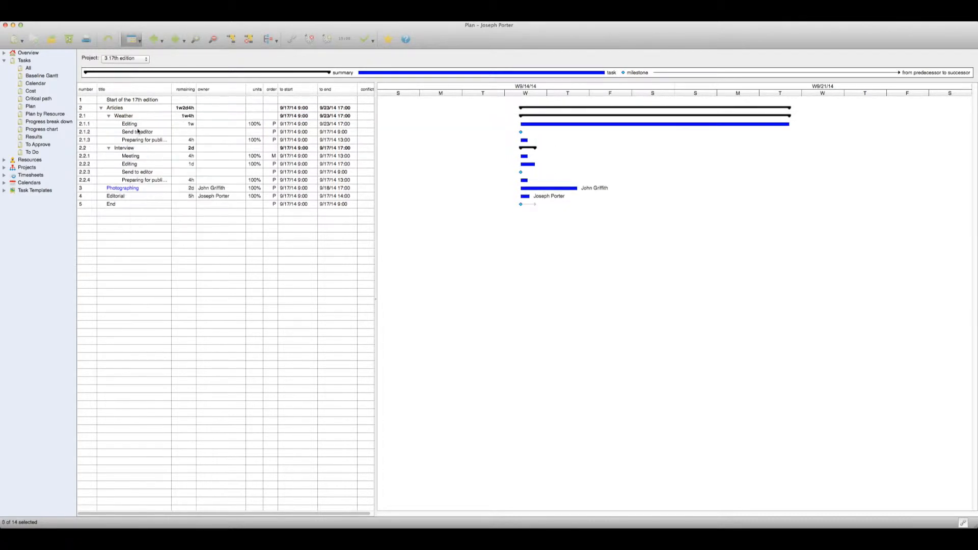
pyautogui.doubleClick(129, 124)
pyautogui.write('Writing')
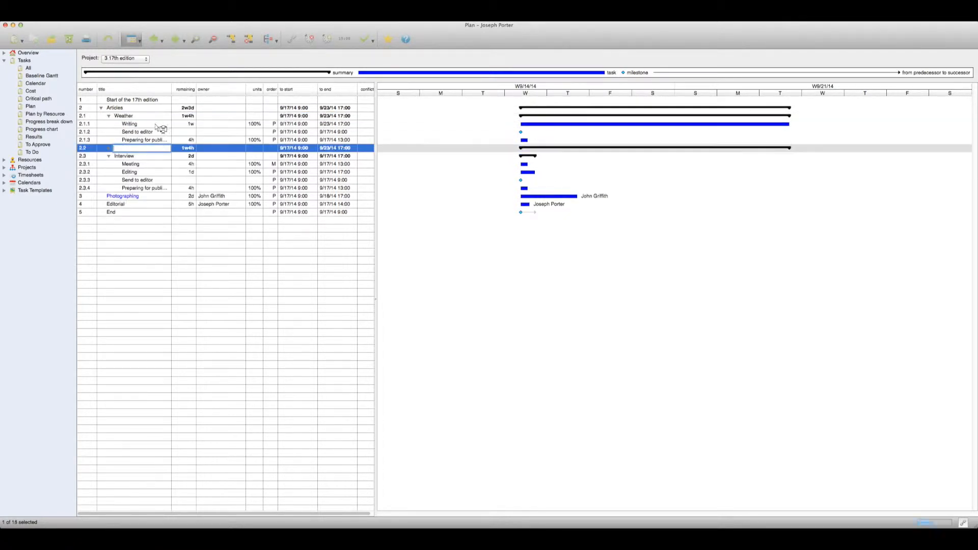
# Duplicate the Weather branch twice under Articles, naming the copies Politics and Cultural section.
pyautogui.rightClick(104, 147)
pyautogui.click(149, 179)
pyautogui.write('Cultural section')
pyautogui.press('Return')
# Add a Reading agency news subtask under Writing in the Weather branch.
pyautogui.rightClick(128, 124)
pyautogui.moveTo(143, 128)
pyautogui.click(239, 130)
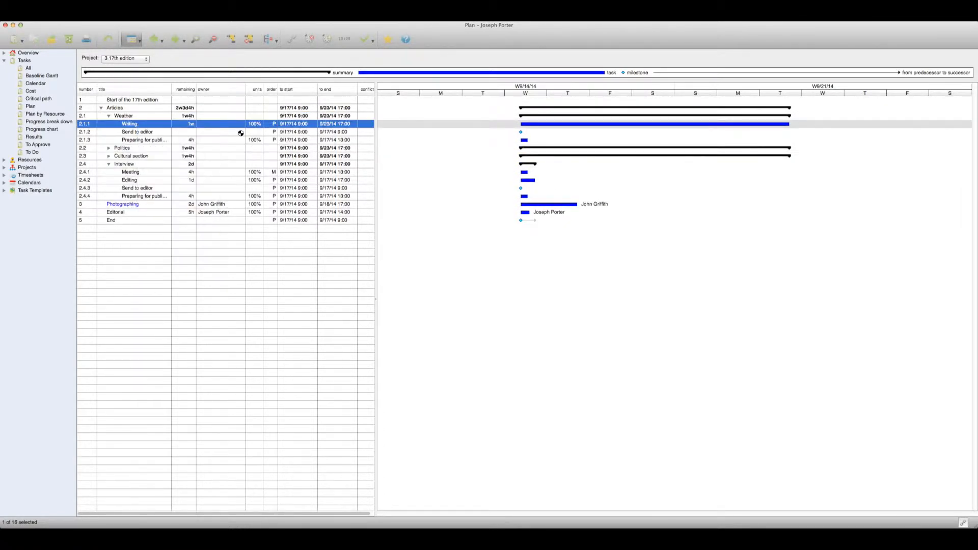
pyautogui.write('Reading agenda')
pyautogui.click(158, 265)
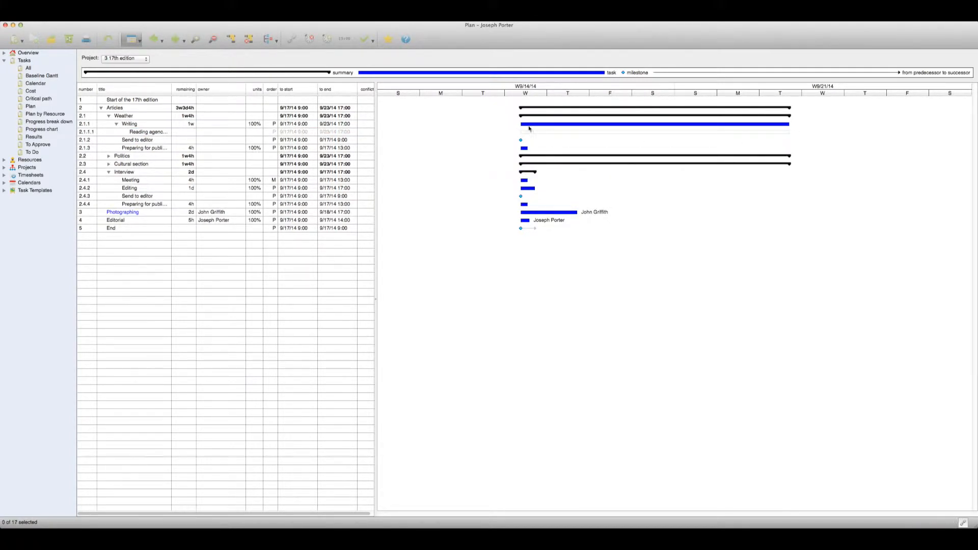
# Add a Reading agency news subtask under Writing in the Politics branch.
pyautogui.click(108, 156)
pyautogui.rightClick(130, 163)
pyautogui.click(146, 175)
pyautogui.write('Reading agency news')
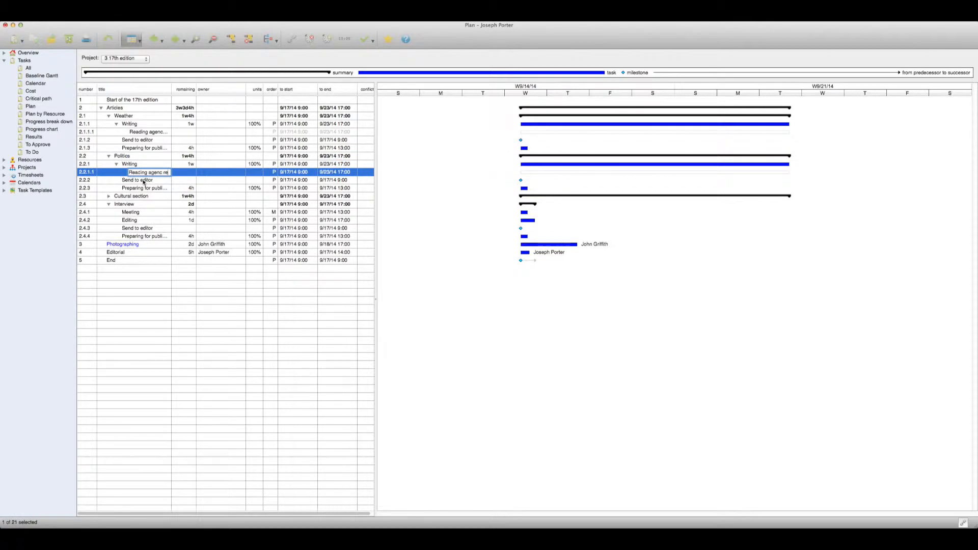
# Add a Reading agency news subtask under Writing in the Cultural section branch.
pyautogui.click(108, 197)
pyautogui.rightClick(133, 204)
pyautogui.moveTo(168, 208)
pyautogui.click(240, 210)
pyautogui.write('Reading agency news')
pyautogui.click(577, 214)
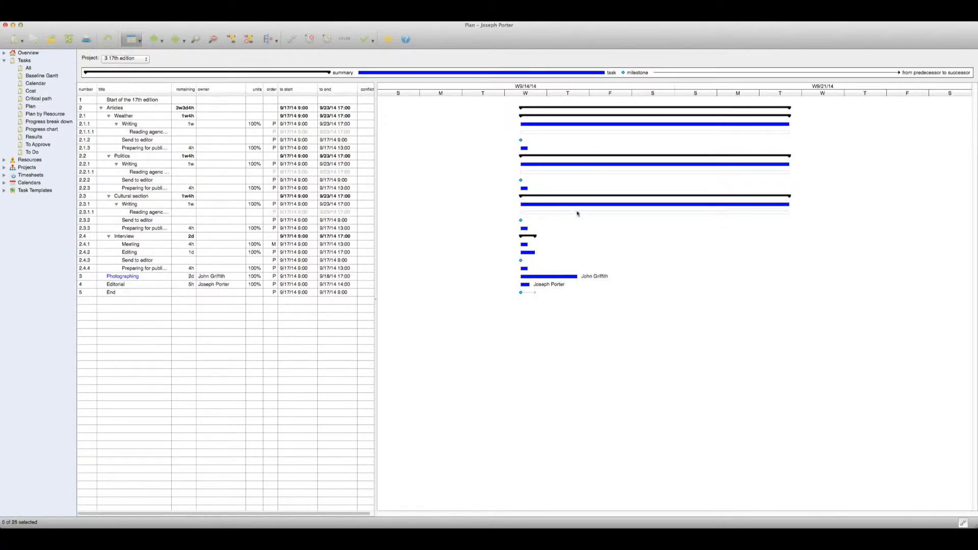
# Assign the first listed person as owner of Interview's Meeting, Editing and Send to editor tasks.
pyautogui.click(222, 245)
pyautogui.keyDown('shift'); pyautogui.click(229, 260); pyautogui.keyUp('shift')
pyautogui.click(229, 260)
pyautogui.click(215, 282)
# Assign the Editorial task's owner to the Preparing for publication tasks under Interview, Weather, Politics and Cultural section.
pyautogui.click(224, 268)
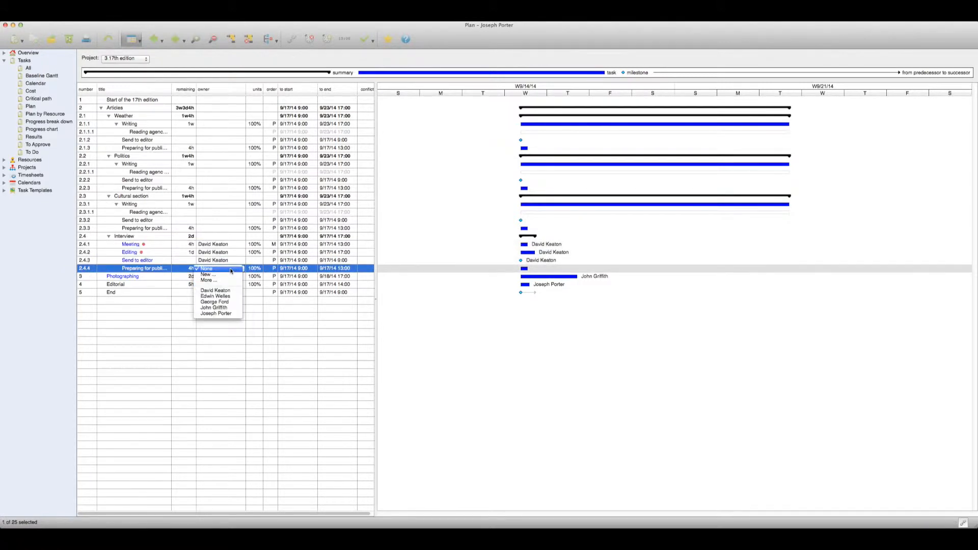
pyautogui.click(228, 313)
pyautogui.click(242, 153)
pyautogui.click(241, 149)
pyautogui.click(242, 148)
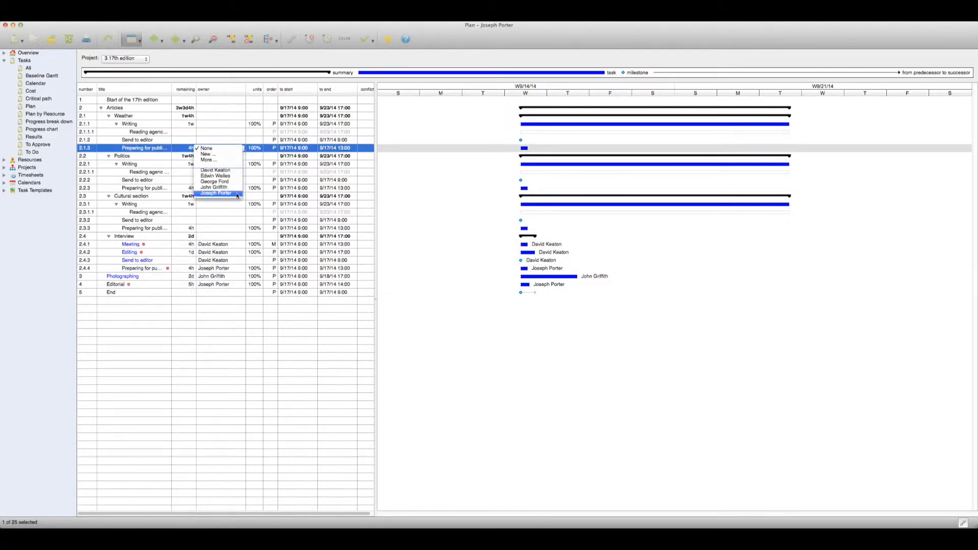
pyautogui.click(238, 194)
pyautogui.click(237, 196)
pyautogui.click(233, 189)
pyautogui.click(231, 233)
pyautogui.click(232, 229)
pyautogui.click(231, 229)
pyautogui.click(229, 274)
pyautogui.click(596, 263)
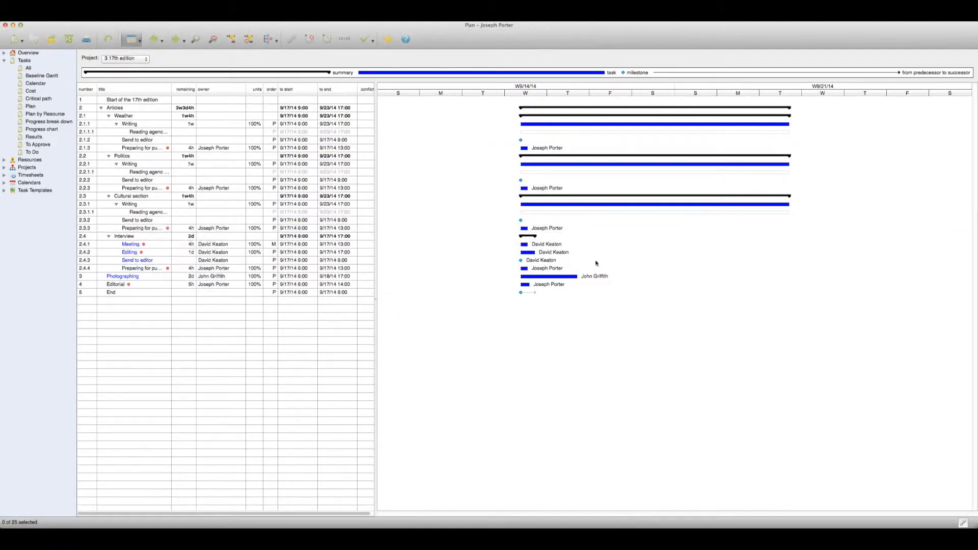
# Assign the second listed person to Weather, the third to Politics and the last to Cultural section as owners.
pyautogui.click(228, 116)
pyautogui.click(228, 116)
pyautogui.click(233, 145)
pyautogui.click(236, 157)
pyautogui.click(237, 156)
pyautogui.click(234, 189)
pyautogui.click(235, 197)
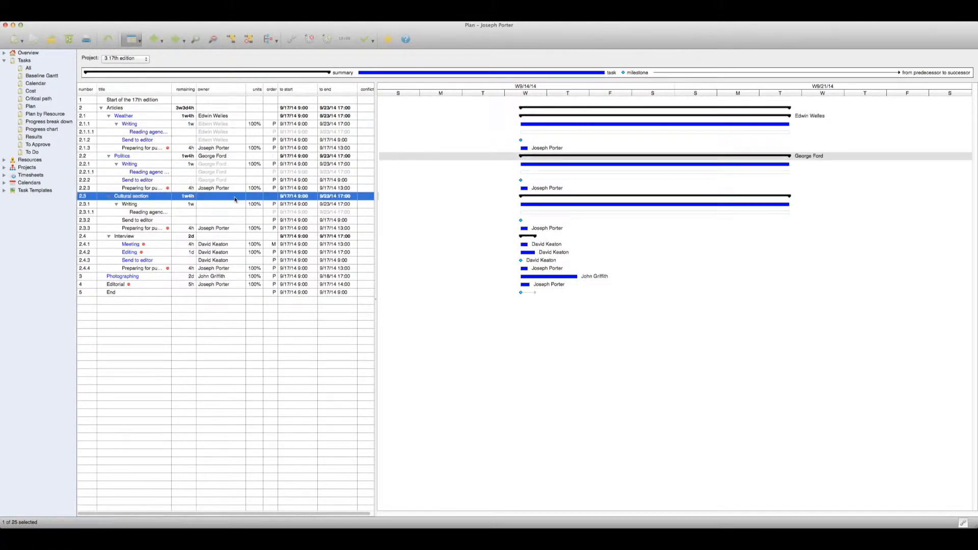
pyautogui.click(235, 199)
pyautogui.click(229, 239)
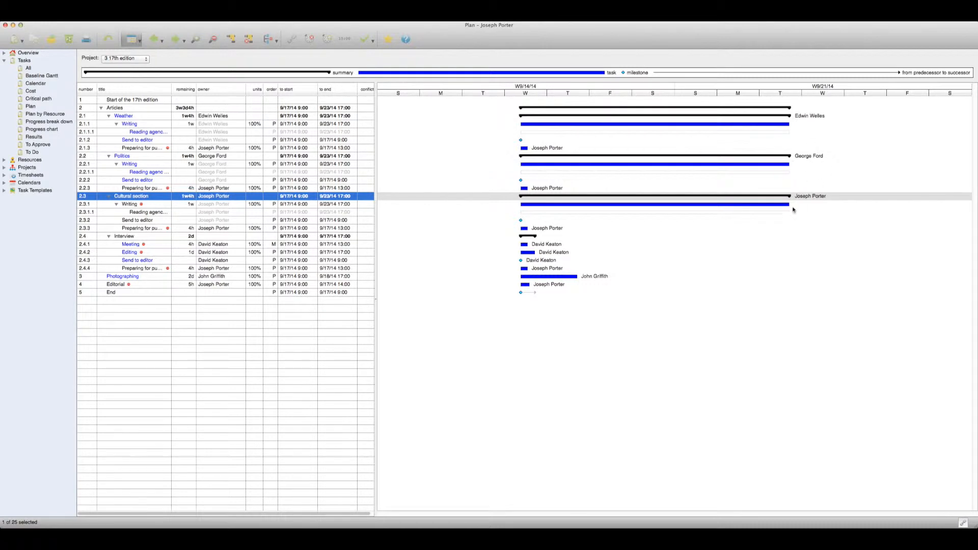
# Add Start of the 17th edition as a predecessor of the Interview task.
pyautogui.doubleClick(139, 236)
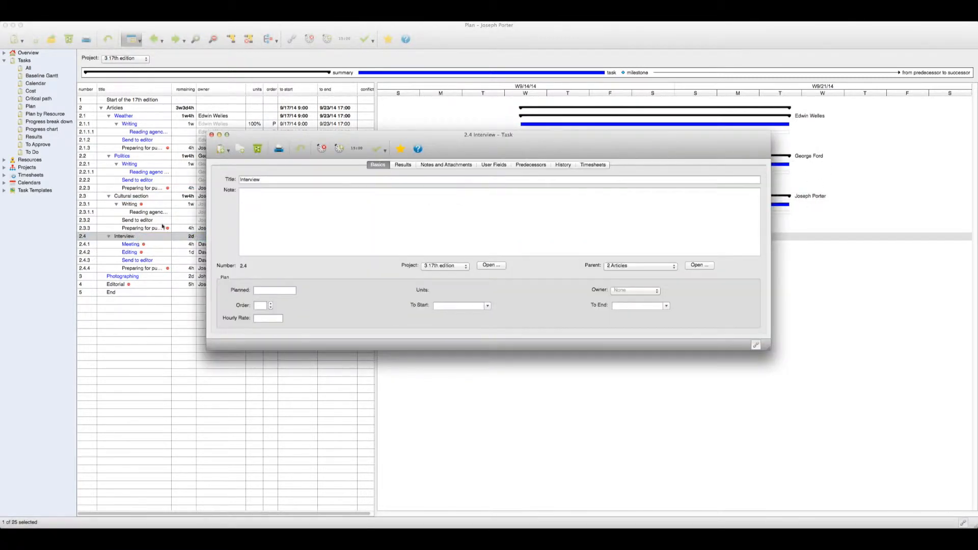
pyautogui.click(529, 165)
pyautogui.click(742, 180)
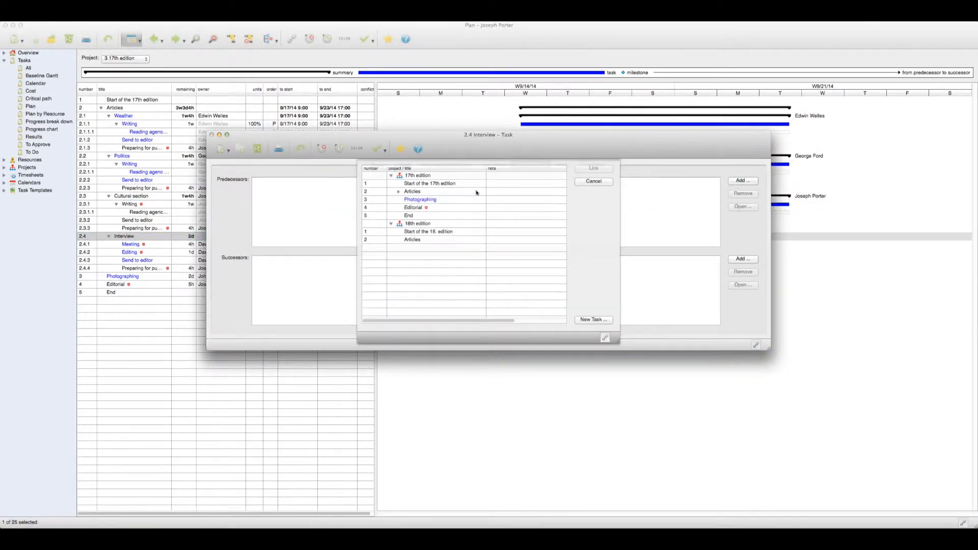
pyautogui.click(444, 184)
pyautogui.click(593, 168)
# Add End of the 17th edition as Interview's successor, and link Editorial to End in the Gantt chart.
pyautogui.click(742, 259)
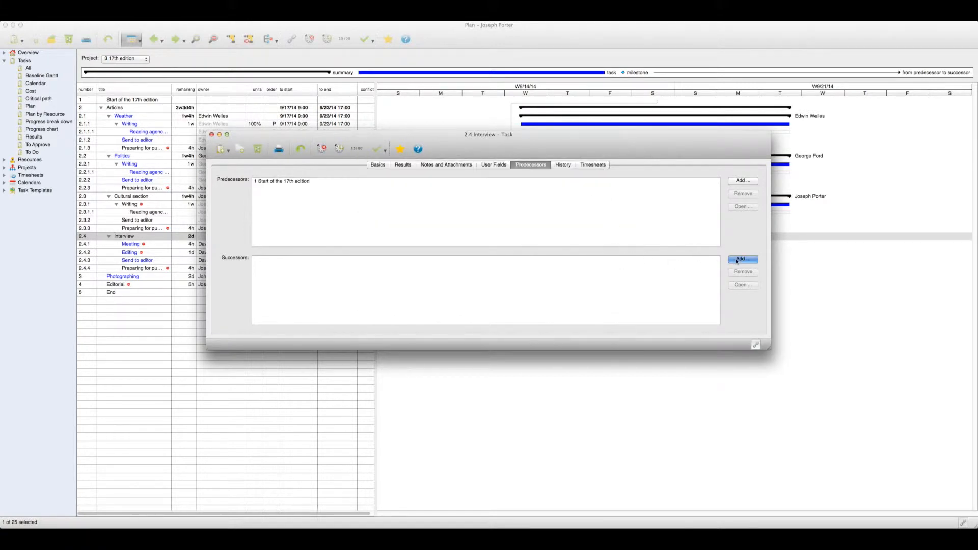
pyautogui.click(411, 216)
pyautogui.click(594, 168)
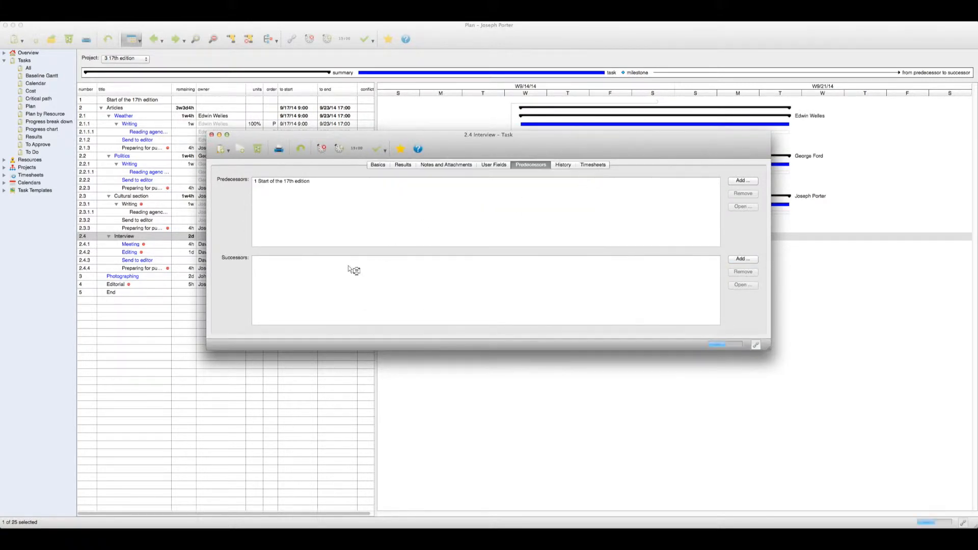
pyautogui.click(211, 136)
pyautogui.moveTo(525, 284); pyautogui.dragTo(563, 294)
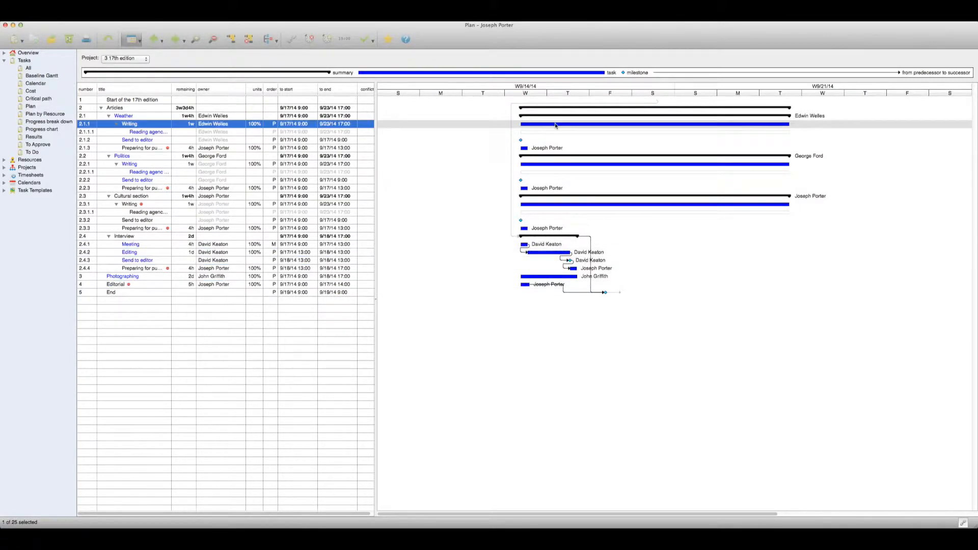
# Add the tasks Typography, Grafical changes, Final check and Print, and move them above End.
pyautogui.doubleClick(271, 356)
pyautogui.write('Typography')
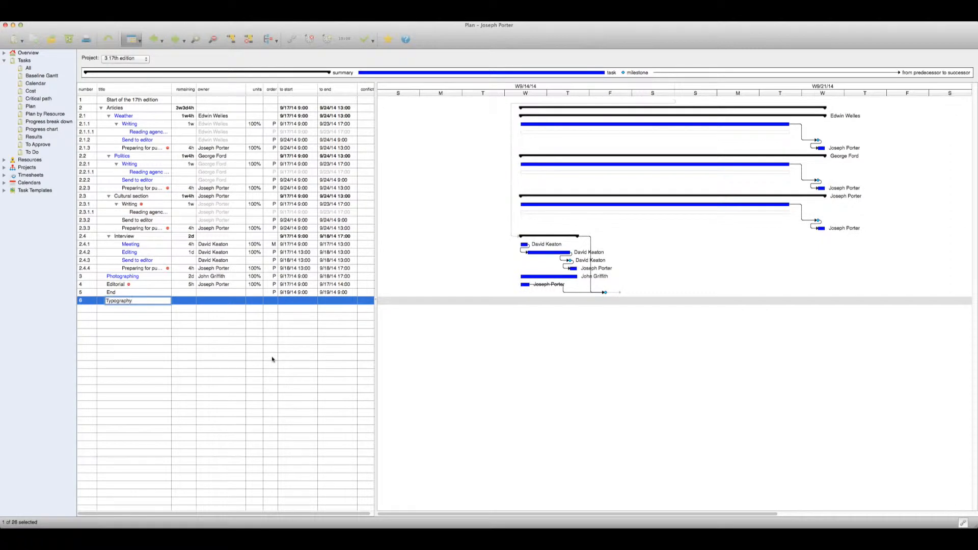
pyautogui.press('Return')
pyautogui.write('Grafical changes')
pyautogui.press('Return')
pyautogui.write('Final check')
pyautogui.press('Return')
pyautogui.write('Print')
pyautogui.press('Return')
pyautogui.keyDown('shift'); pyautogui.click(128, 300); pyautogui.keyUp('shift')
pyautogui.hotkey('alt', 'shift', 'Up')
# Link the tasks from Editorial through End in sequence.
pyautogui.click(127, 324)
pyautogui.keyDown('shift'); pyautogui.click(122, 285); pyautogui.keyUp('shift')
pyautogui.rightClick(122, 284)
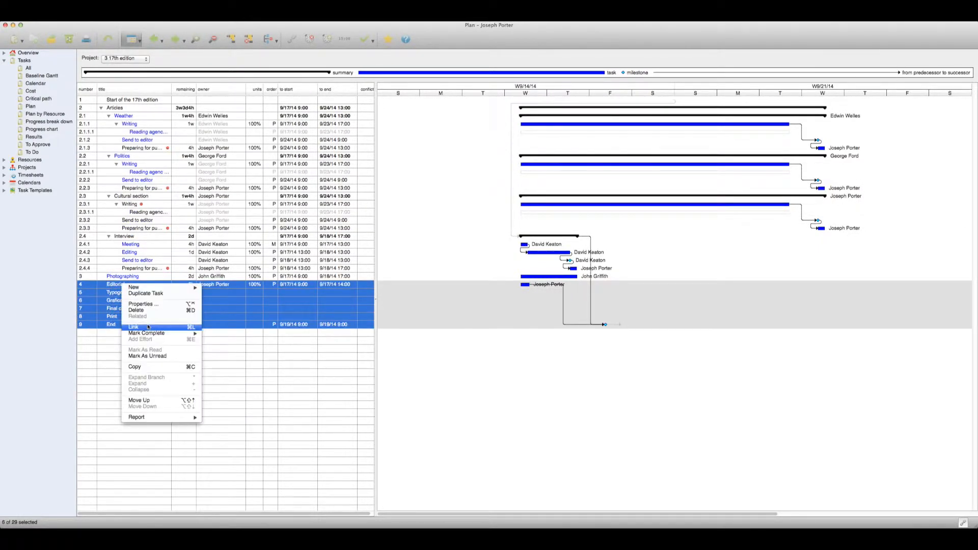
pyautogui.click(147, 327)
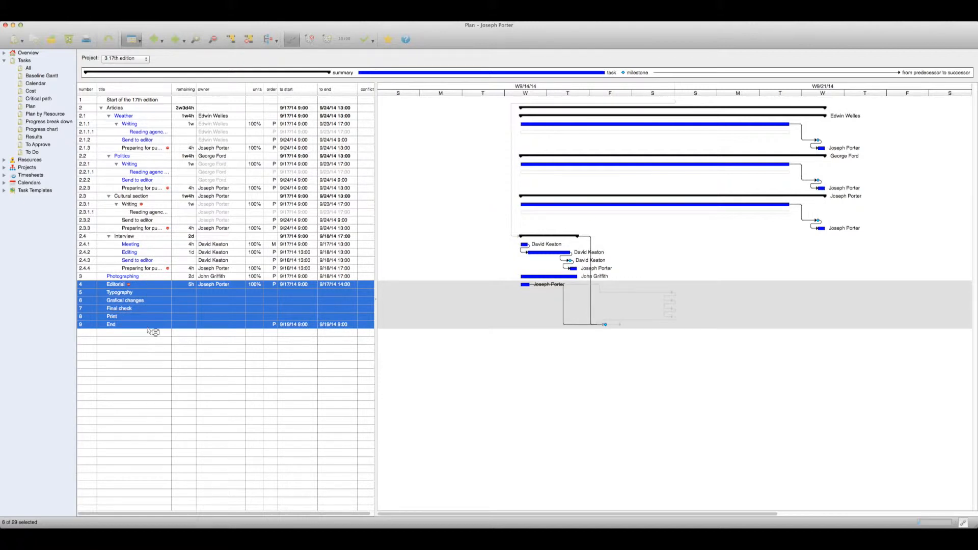
pyautogui.click(151, 337)
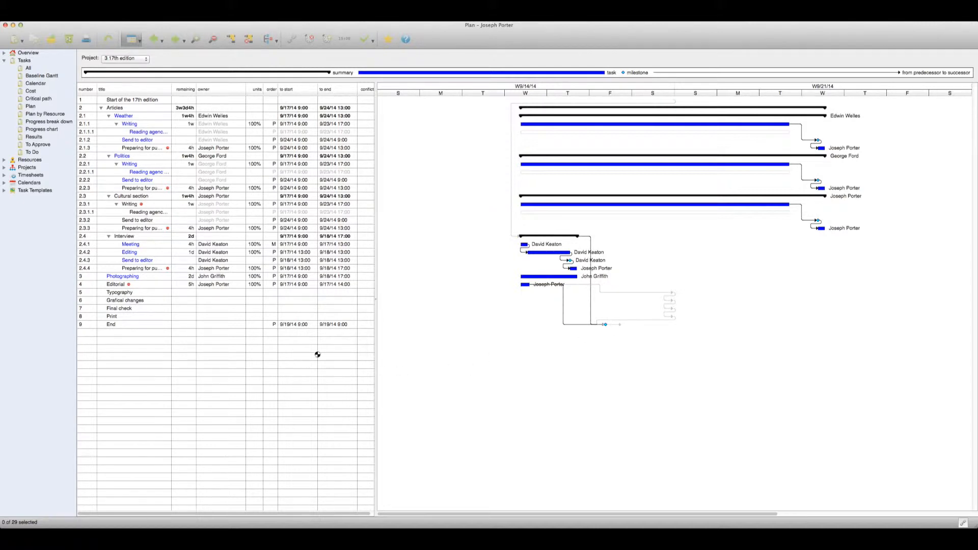
# Check the End milestone against the start of the 18th edition plan, and return to the 17th edition plan.
pyautogui.click(604, 324)
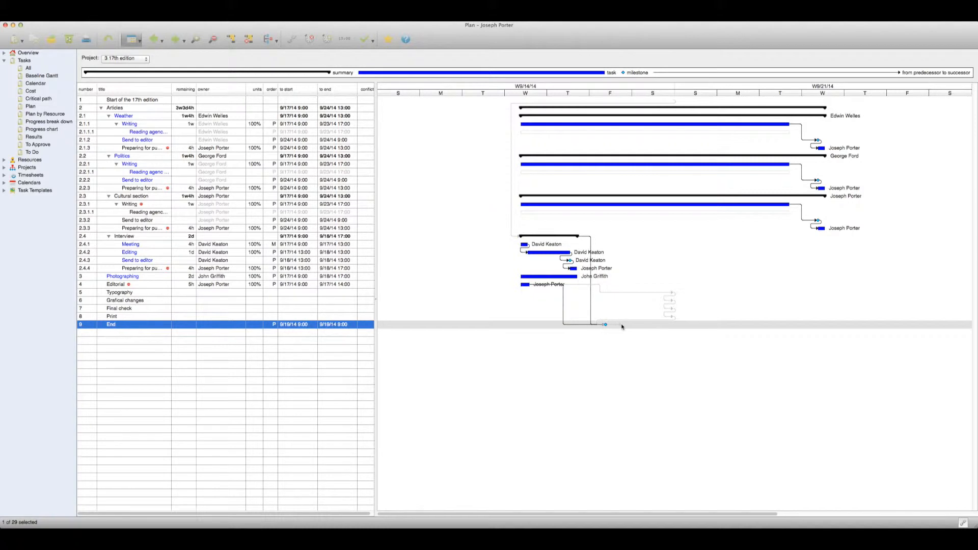
pyautogui.click(146, 60)
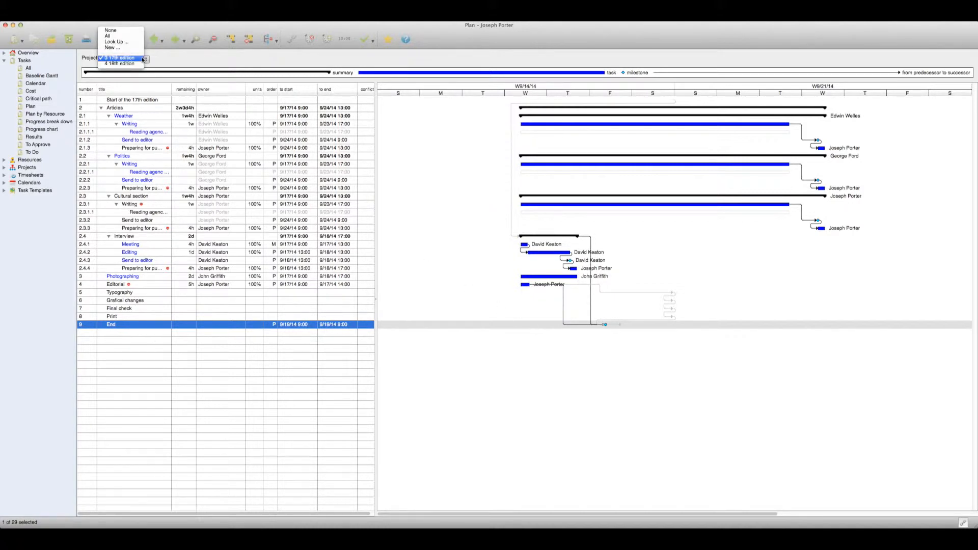
pyautogui.click(139, 66)
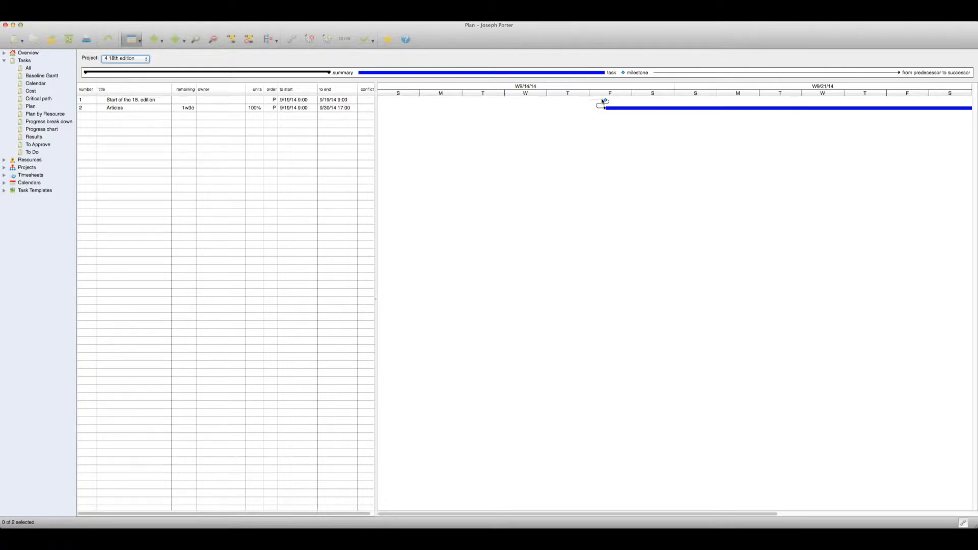
pyautogui.click(146, 58)
pyautogui.click(127, 51)
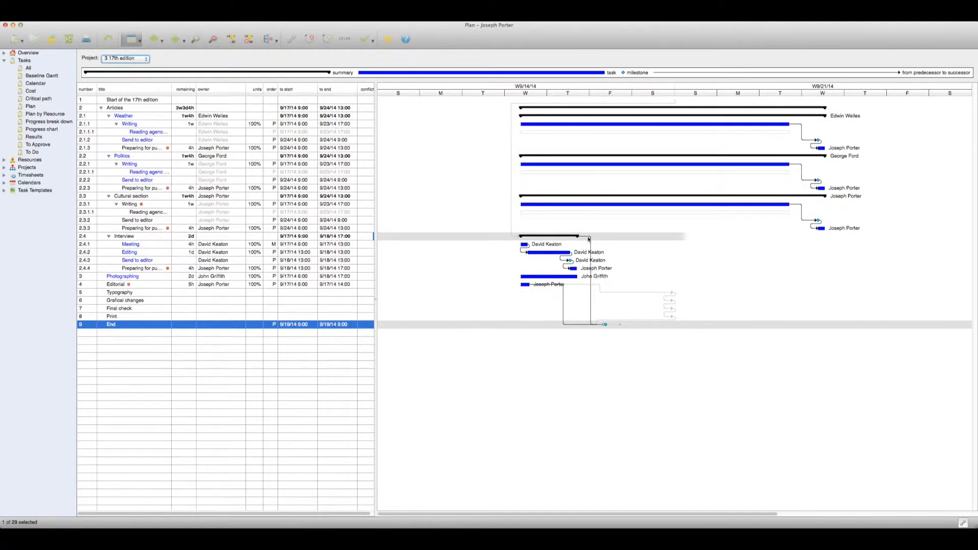
# Collapse and re-expand the Articles branch, and zoom the Gantt chart in to an hourly scale.
pyautogui.click(101, 108)
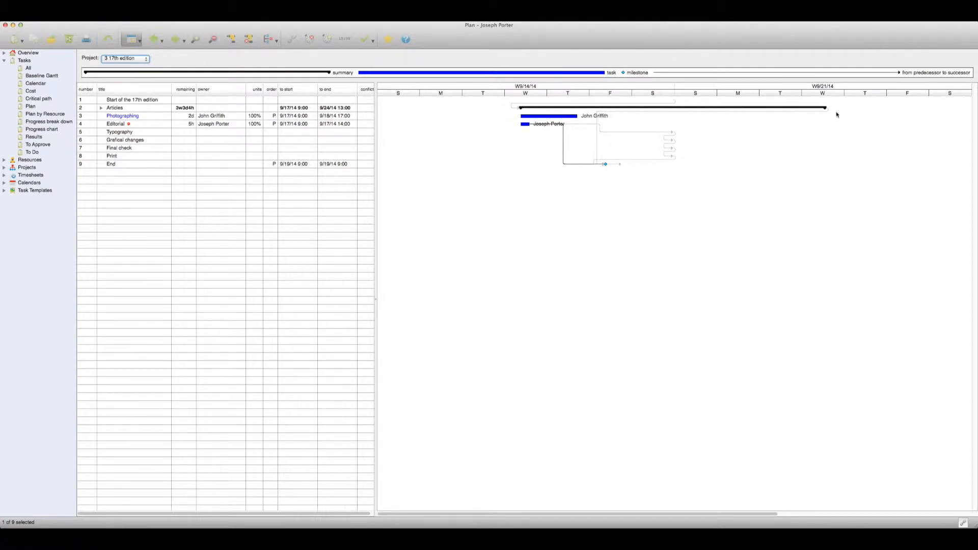
pyautogui.click(102, 108)
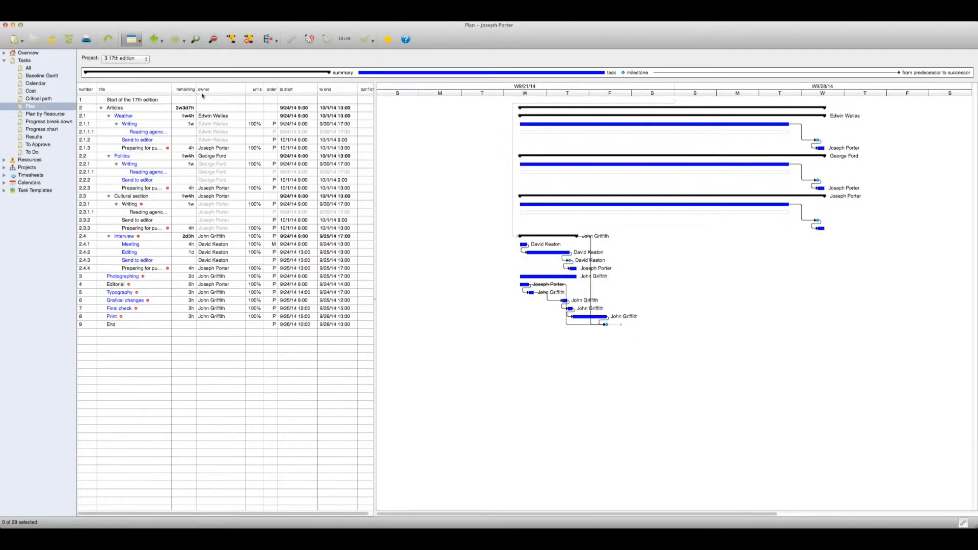
pyautogui.click(196, 39)
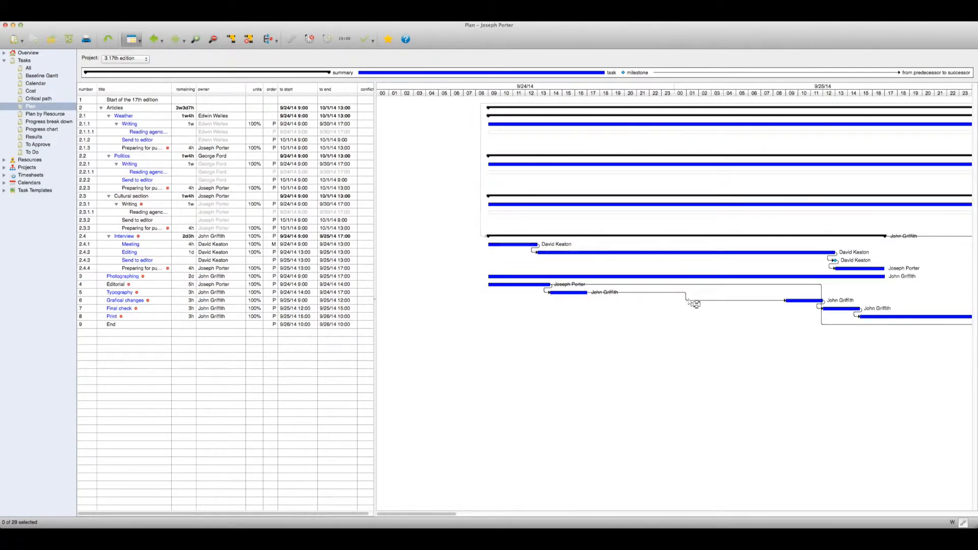
# Zoom the Gantt chart out to a quarterly scale and compress the timeline to span several years.
pyautogui.click(198, 40)
pyautogui.click(213, 40)
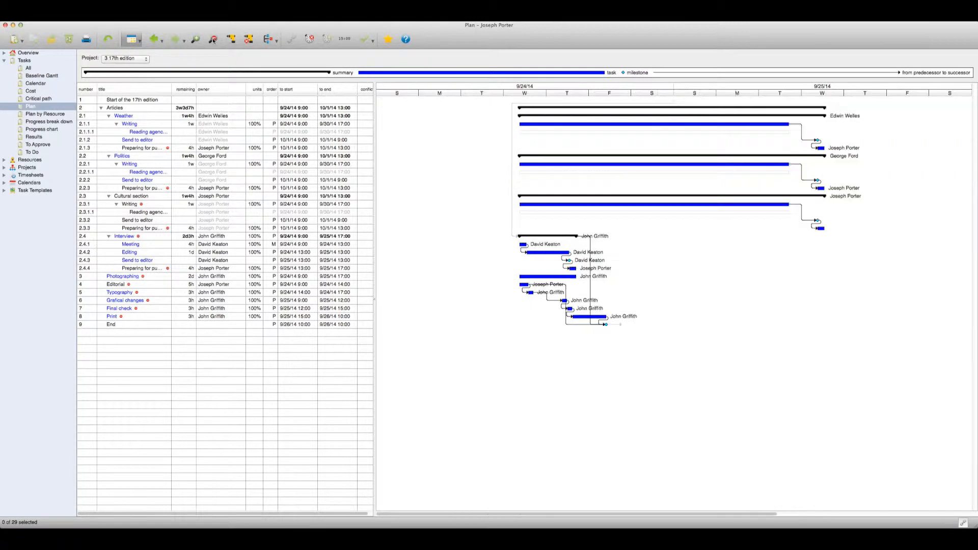
pyautogui.click(214, 40)
pyautogui.click(213, 41)
pyautogui.click(213, 40)
pyautogui.click(214, 40)
pyautogui.click(213, 40)
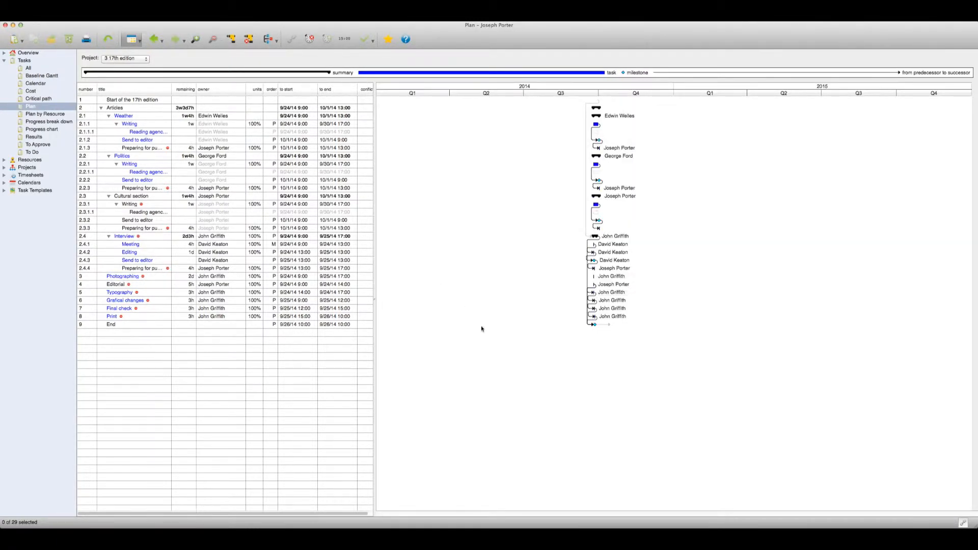
pyautogui.moveTo(677, 95); pyautogui.dragTo(477, 92)
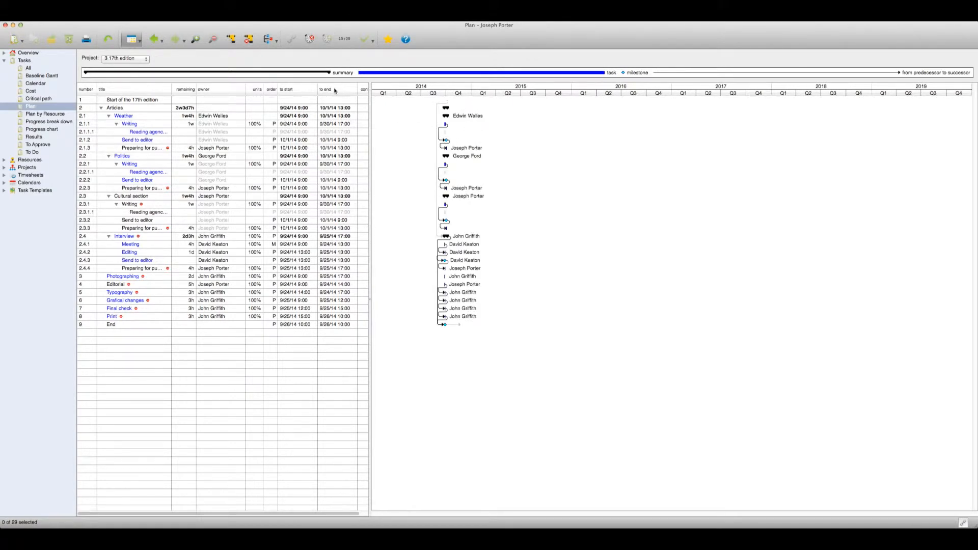
# In the Plan report's arrangement settings, apply a value count of 2 and a zoom of weeks.
pyautogui.click(230, 38)
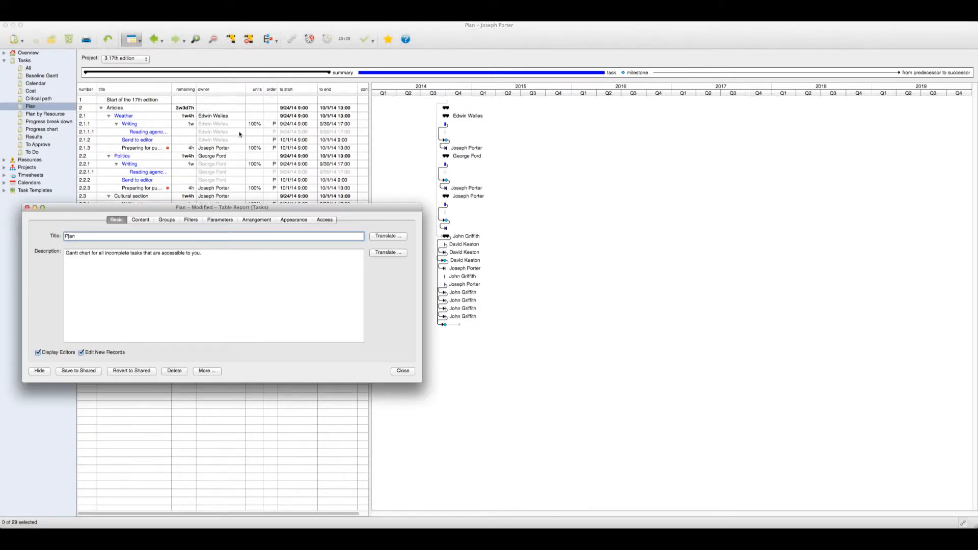
pyautogui.click(257, 219)
pyautogui.click(83, 327)
pyautogui.write('2')
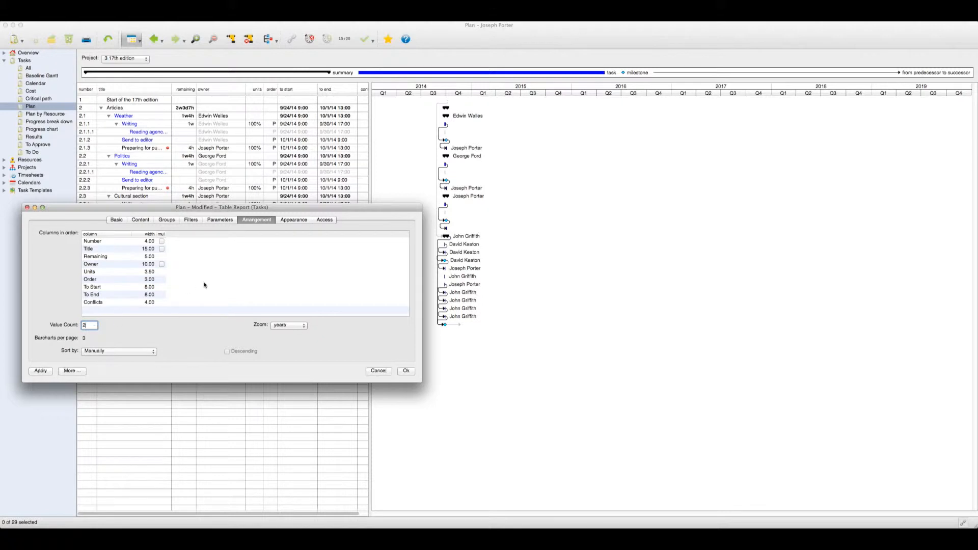
pyautogui.click(41, 372)
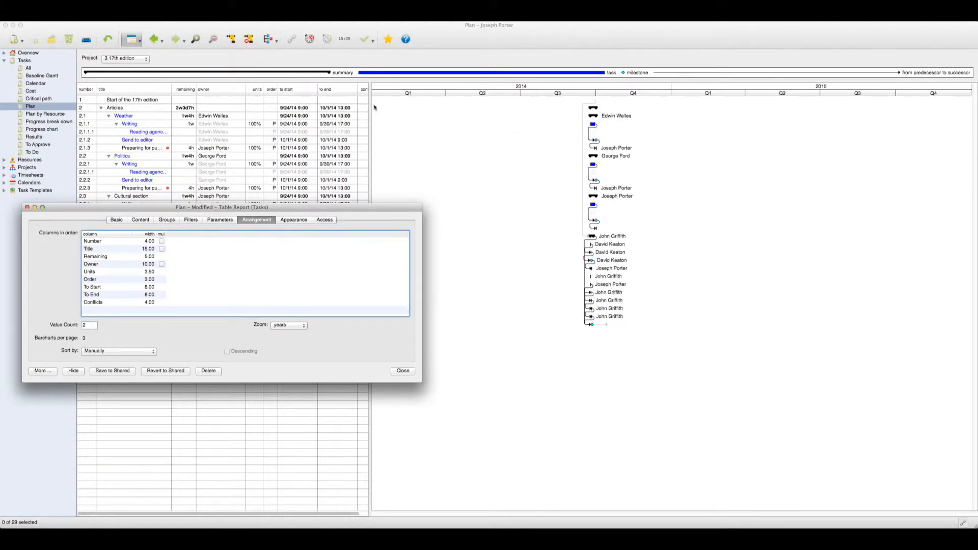
pyautogui.click(286, 326)
pyautogui.click(279, 309)
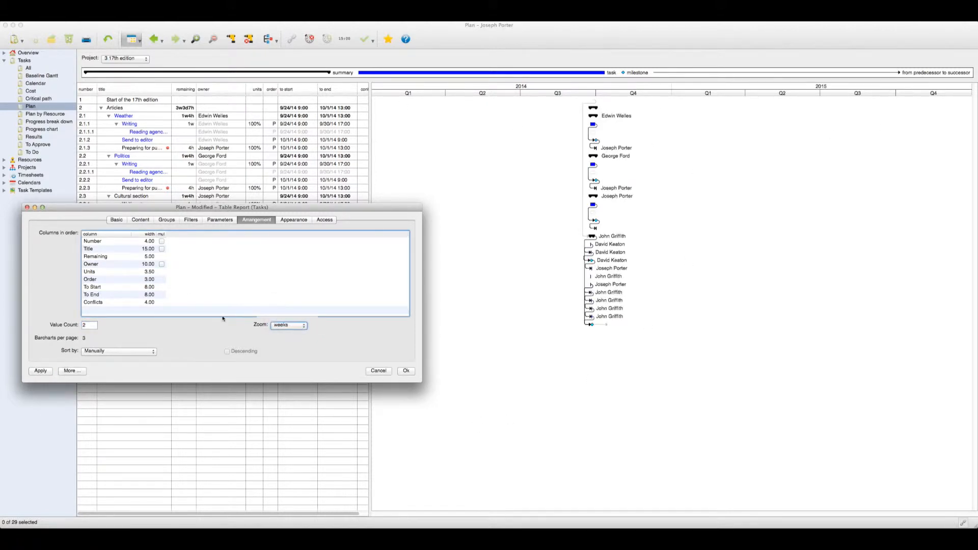
pyautogui.click(41, 371)
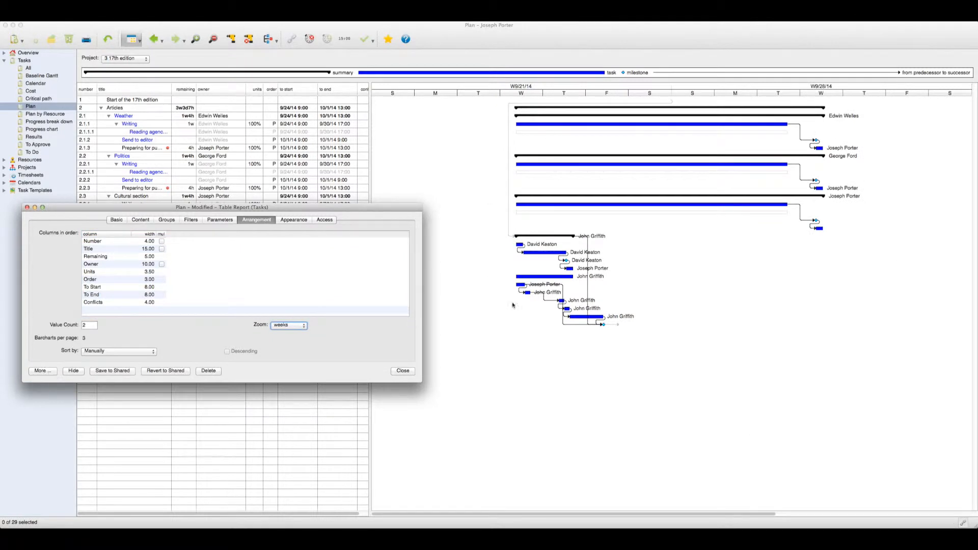
# Turn on Show Chart Delimiters for the Plan report, and try Show Hidden Arrows off and on again.
pyautogui.click(295, 220)
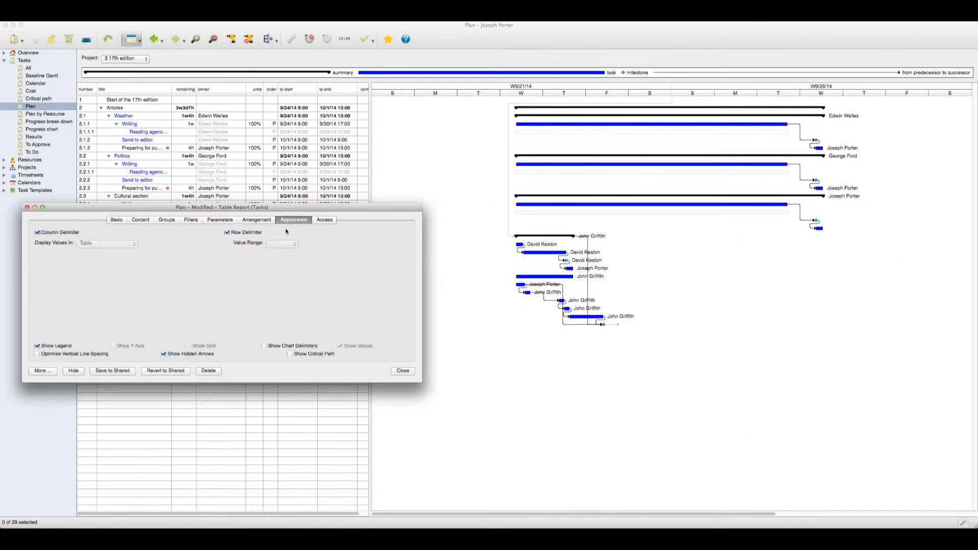
pyautogui.click(264, 346)
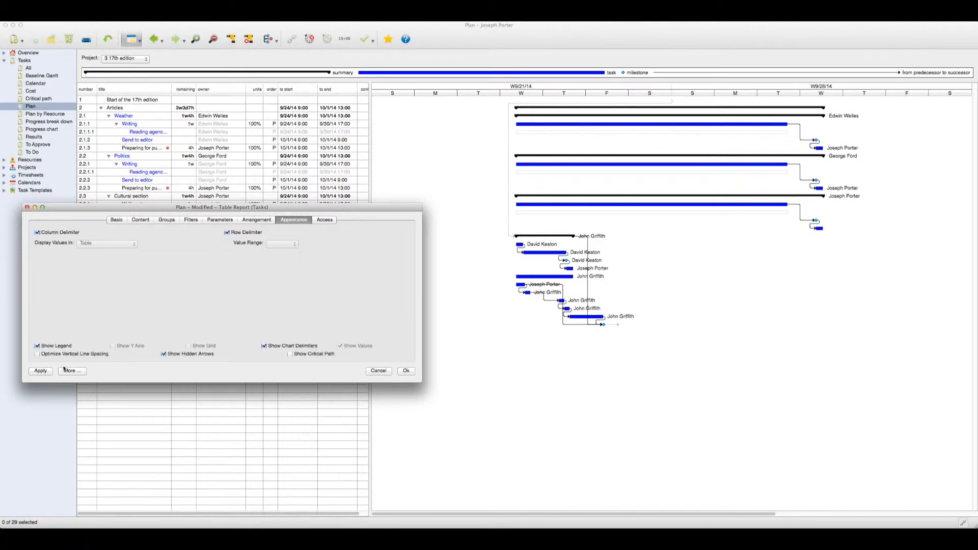
pyautogui.click(47, 372)
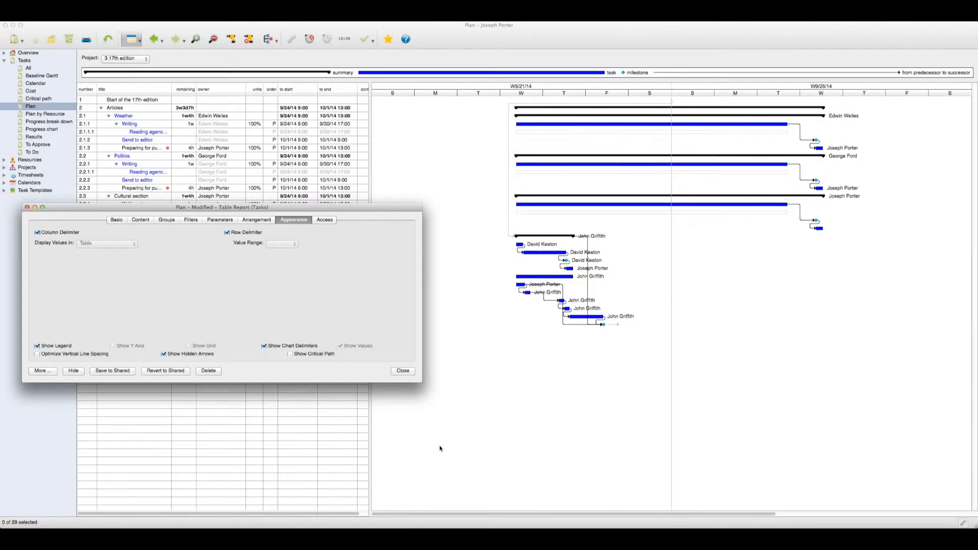
pyautogui.click(163, 355)
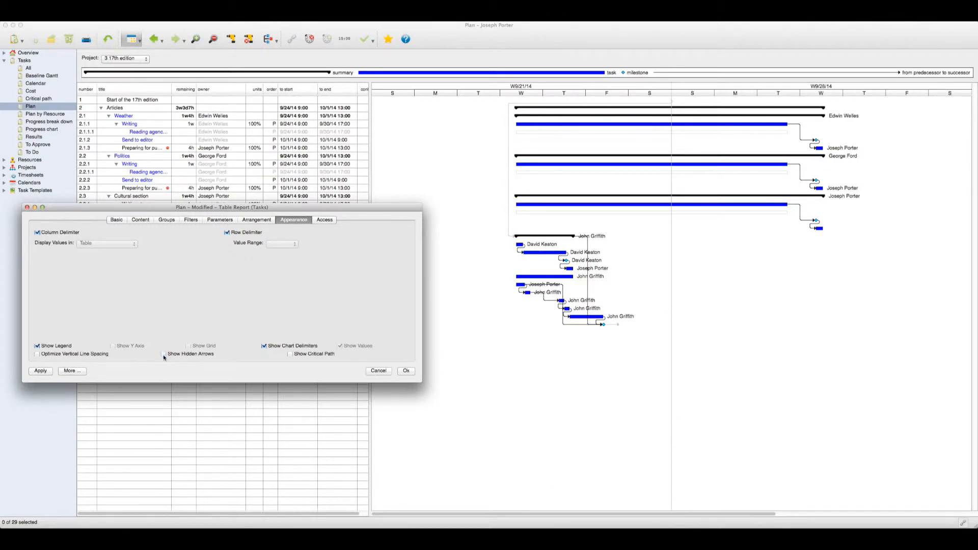
pyautogui.click(45, 371)
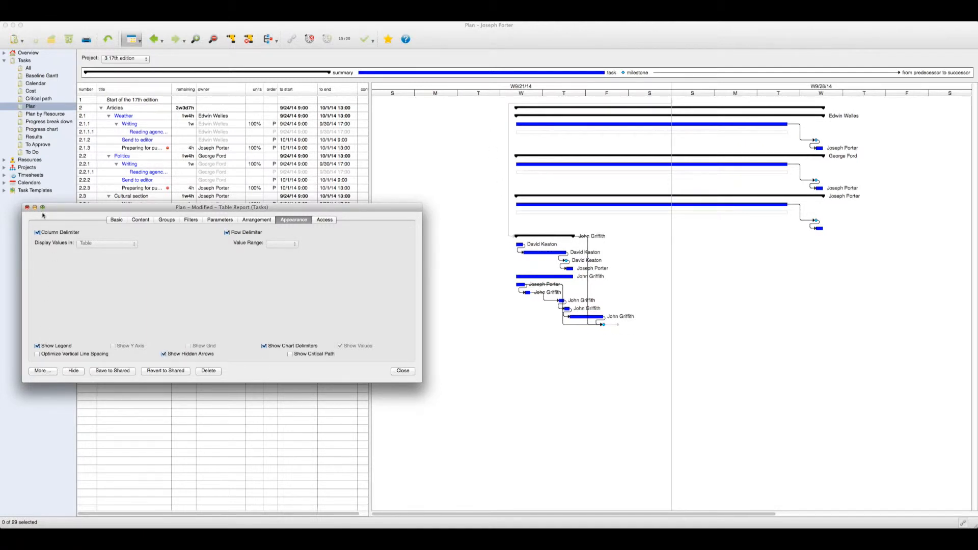
pyautogui.click(27, 207)
# Turn on Optimize Vertical Line Spacing for the Plan by Resource report, and try toggling its legend.
pyautogui.click(44, 114)
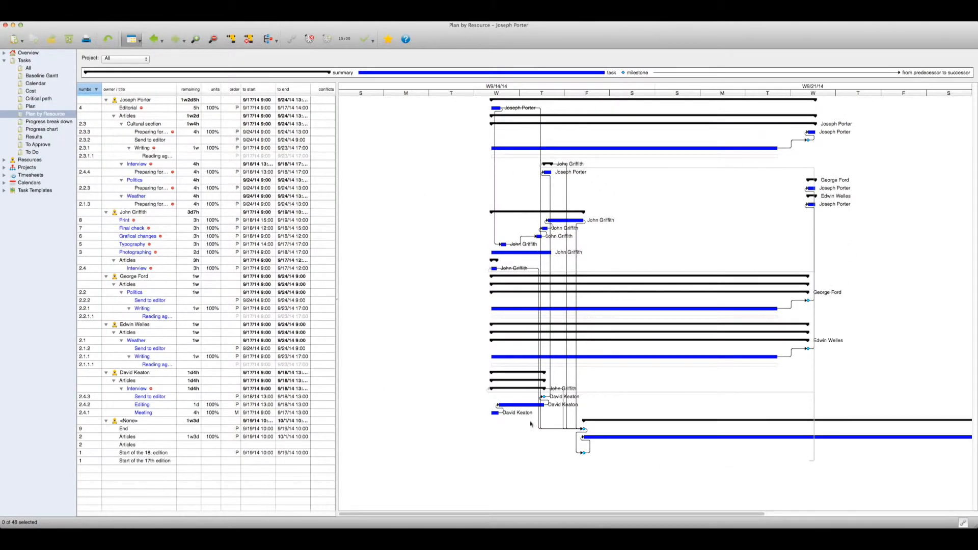
pyautogui.click(231, 39)
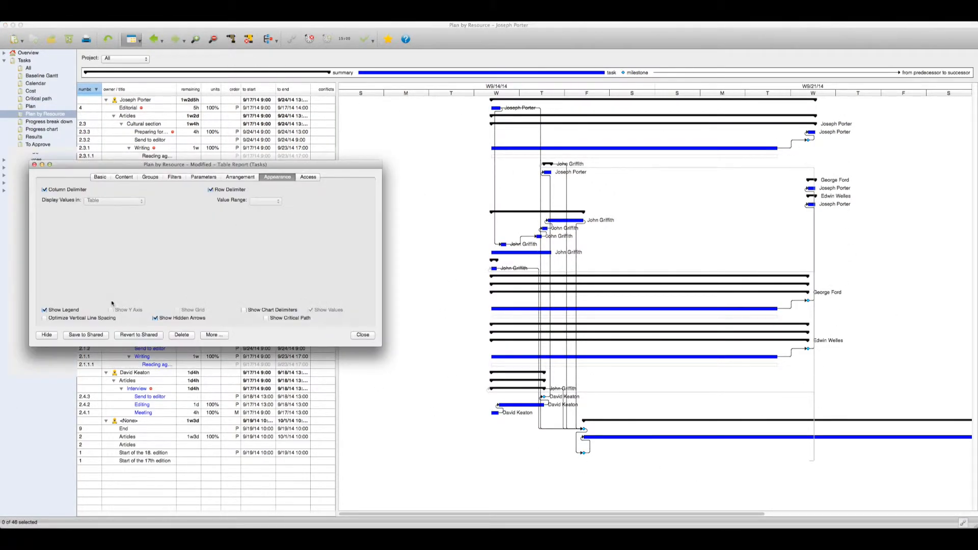
pyautogui.click(45, 318)
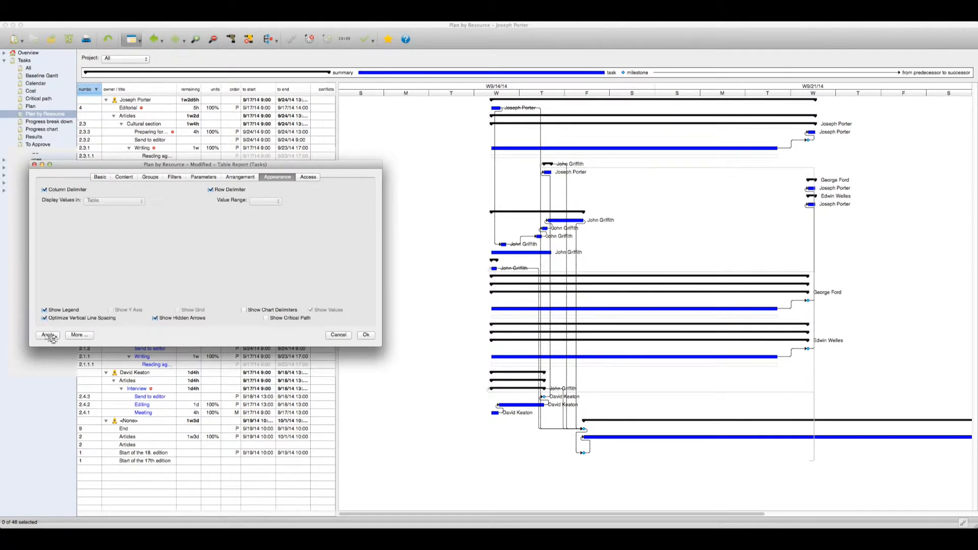
pyautogui.click(47, 335)
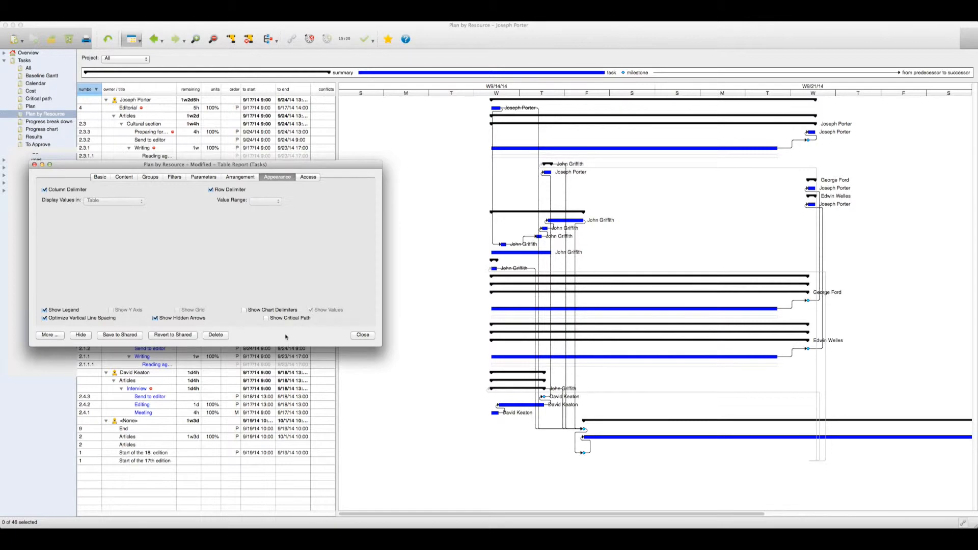
pyautogui.click(72, 309)
pyautogui.click(50, 335)
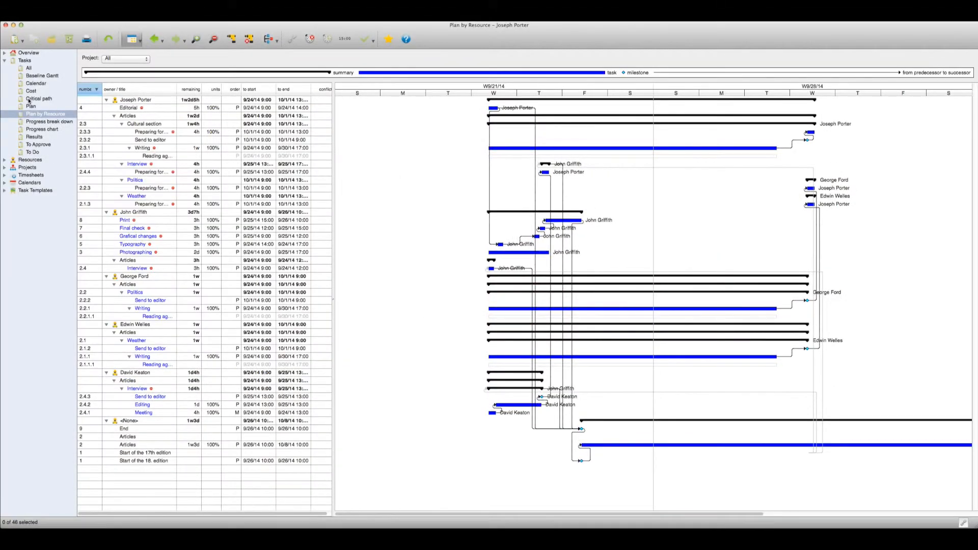
# In the Critical path report's appearance settings, turn Show Critical Path off and back on.
pyautogui.click(29, 100)
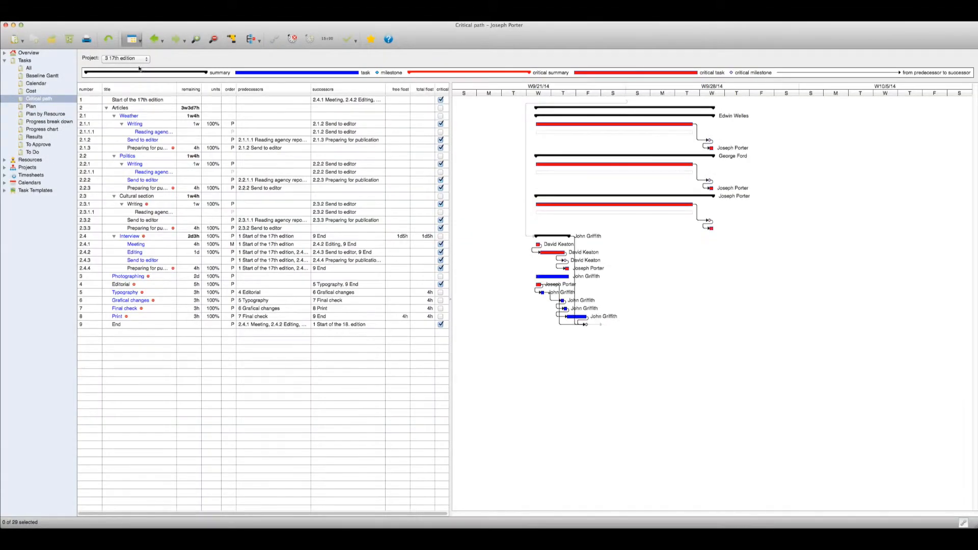
pyautogui.click(234, 39)
pyautogui.click(355, 158)
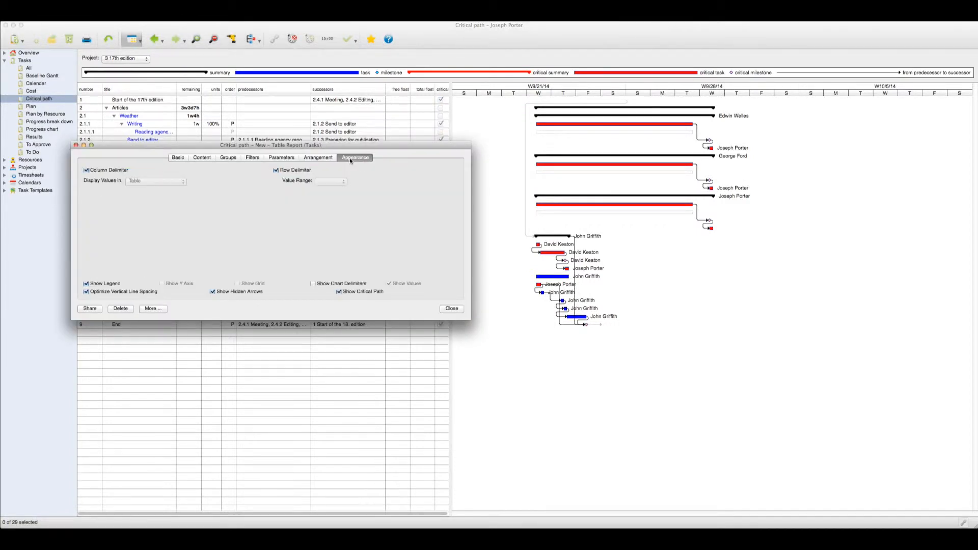
pyautogui.click(339, 292)
pyautogui.click(91, 309)
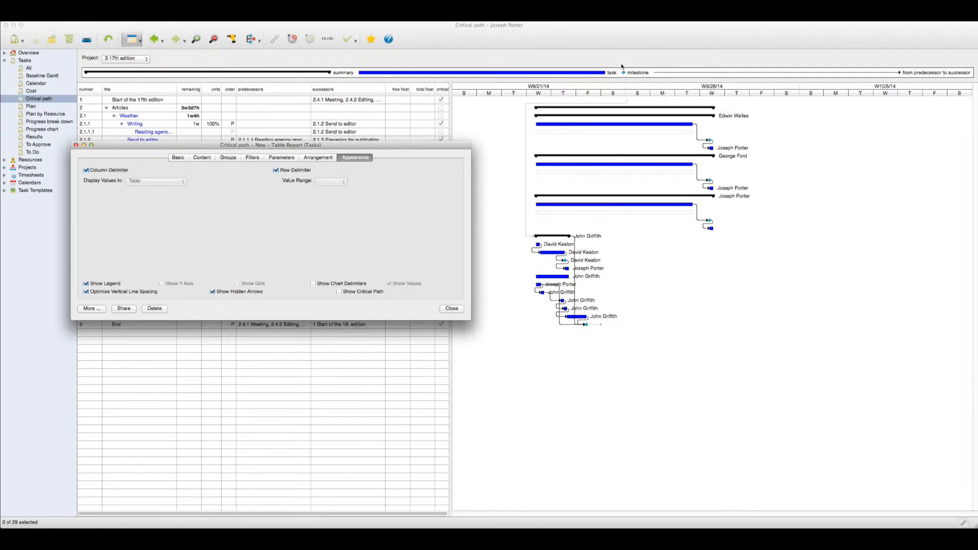
pyautogui.click(340, 292)
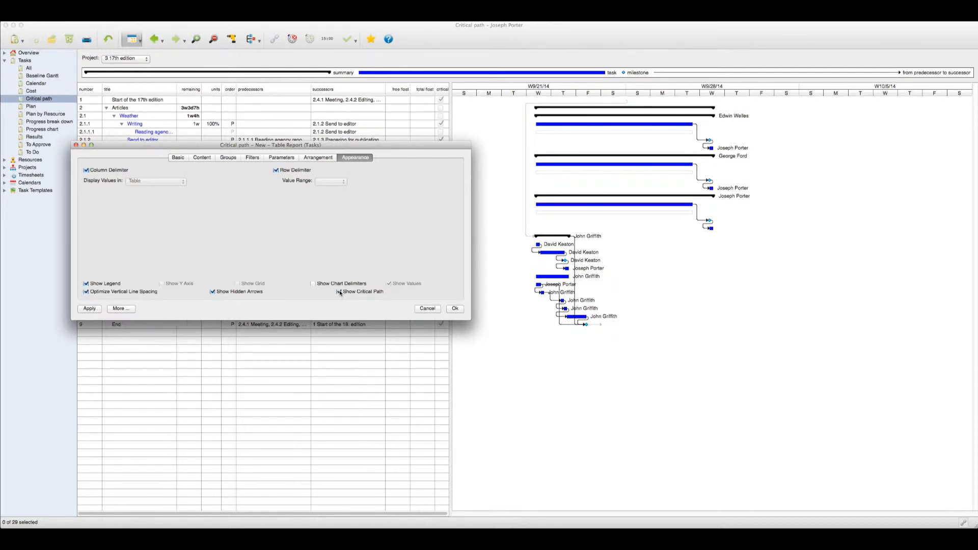
pyautogui.click(99, 309)
pyautogui.click(455, 309)
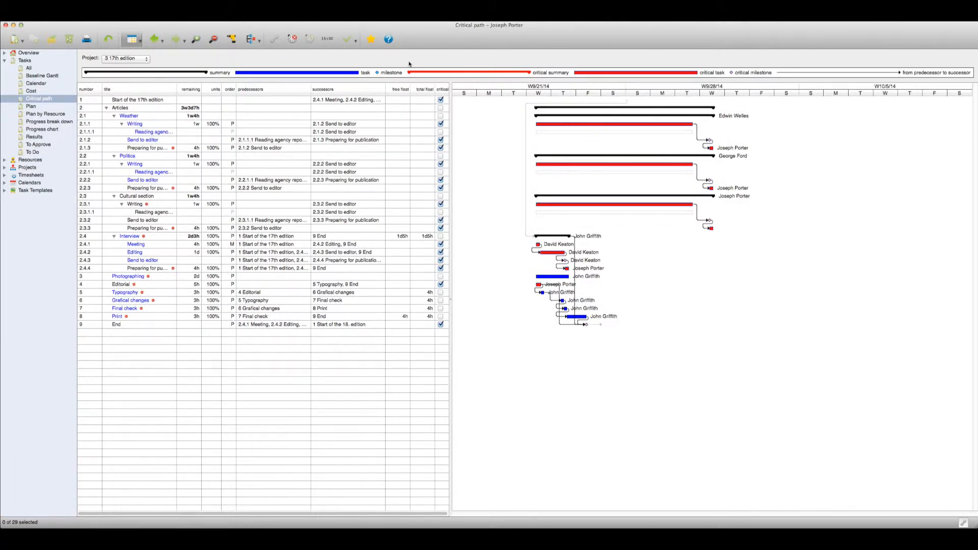
# Return to the Plan by Resource report and collapse every resource group except the first one.
pyautogui.click(29, 115)
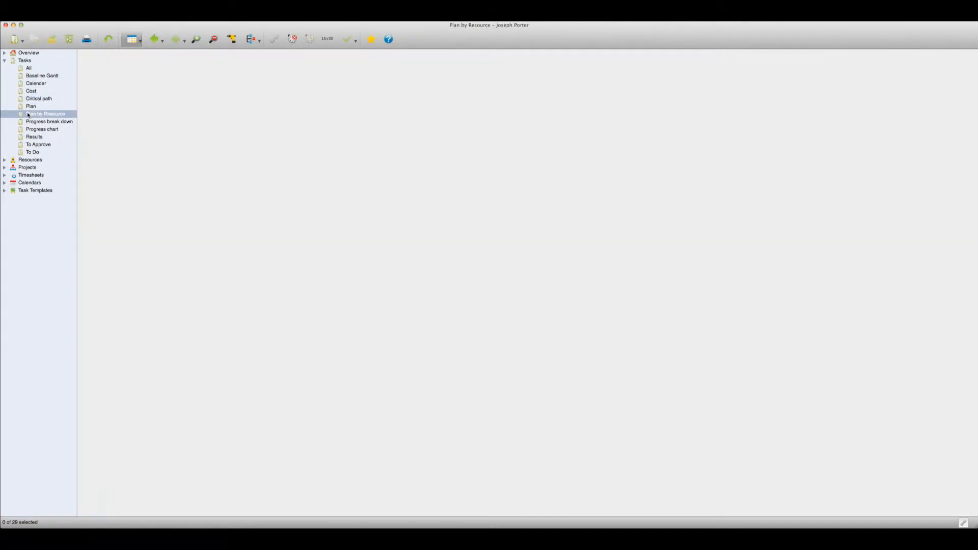
pyautogui.click(107, 373)
pyautogui.click(106, 324)
pyautogui.click(106, 278)
pyautogui.click(107, 213)
pyautogui.click(184, 101)
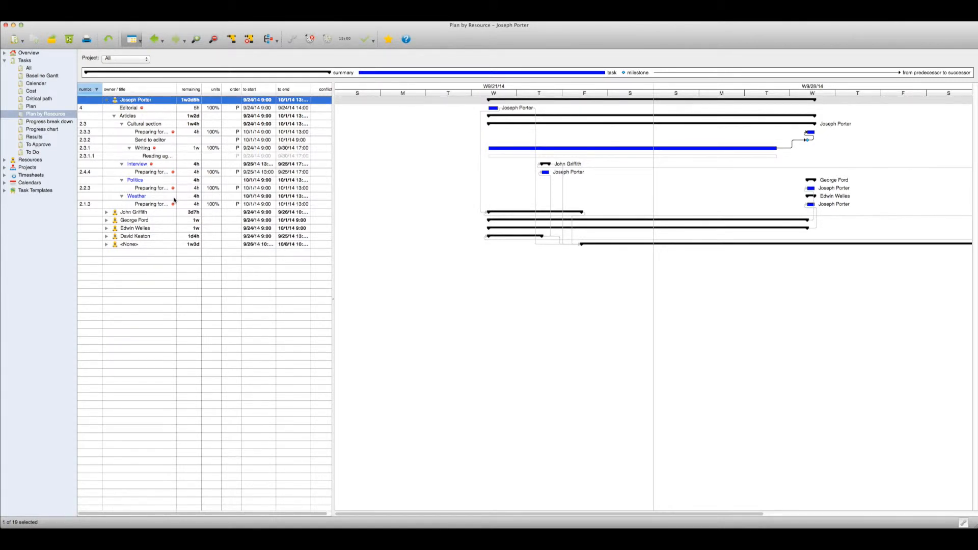
# Set order 1 for Cultural section, 2, 3 and 4 for the Interview, Weather and Politics publication preparation tasks, and 5 for Editorial.
pyautogui.doubleClick(230, 124)
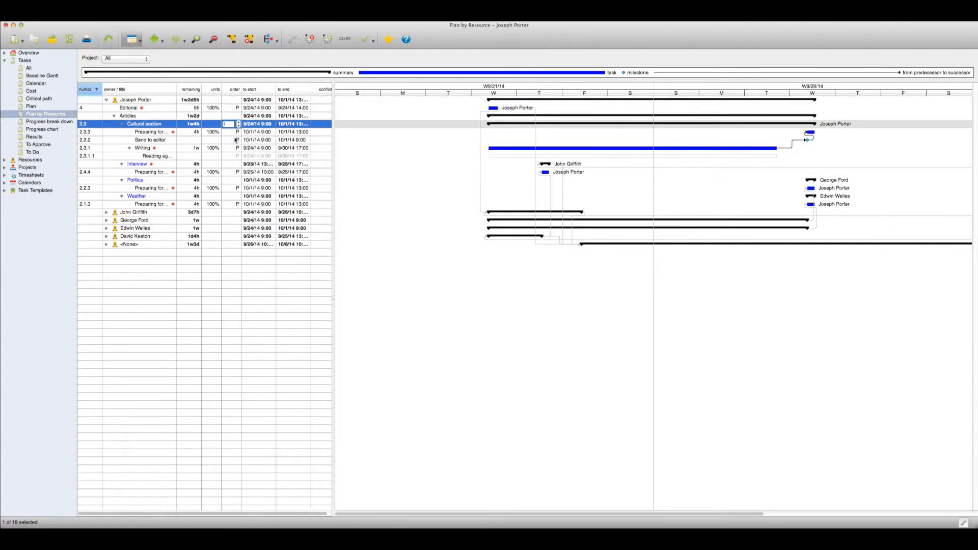
pyautogui.doubleClick(236, 173)
pyautogui.write('2')
pyautogui.doubleClick(238, 204)
pyautogui.click(238, 205)
pyautogui.click(238, 188)
pyautogui.click(238, 188)
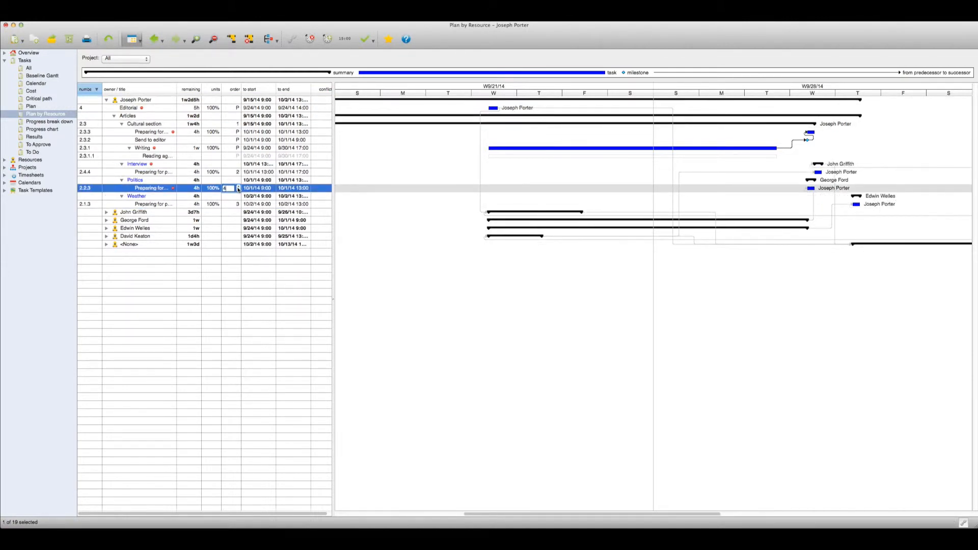
pyautogui.doubleClick(238, 108)
pyautogui.write('5')
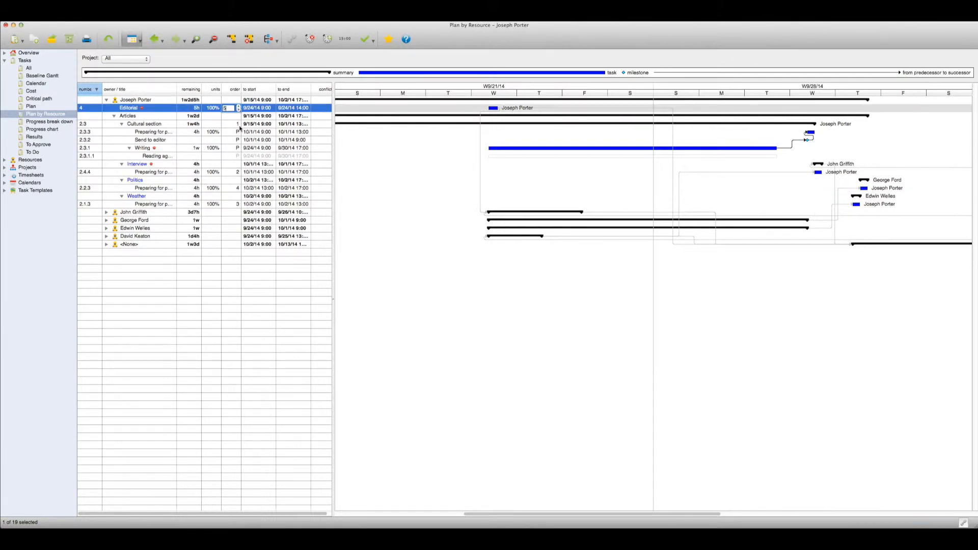
pyautogui.click(237, 253)
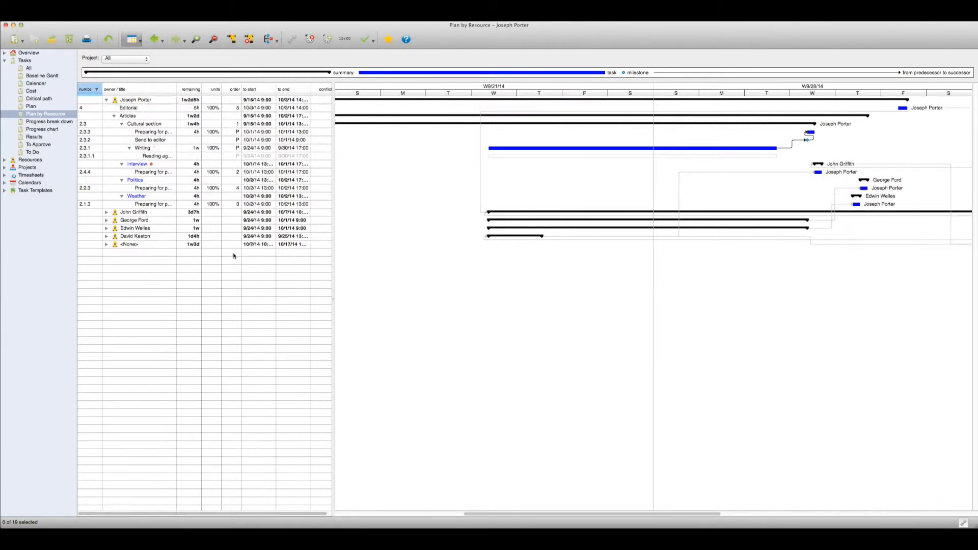
# Open the Baseline Gantt report for the 17th edition and set its active day to 9/22/14.
pyautogui.click(28, 76)
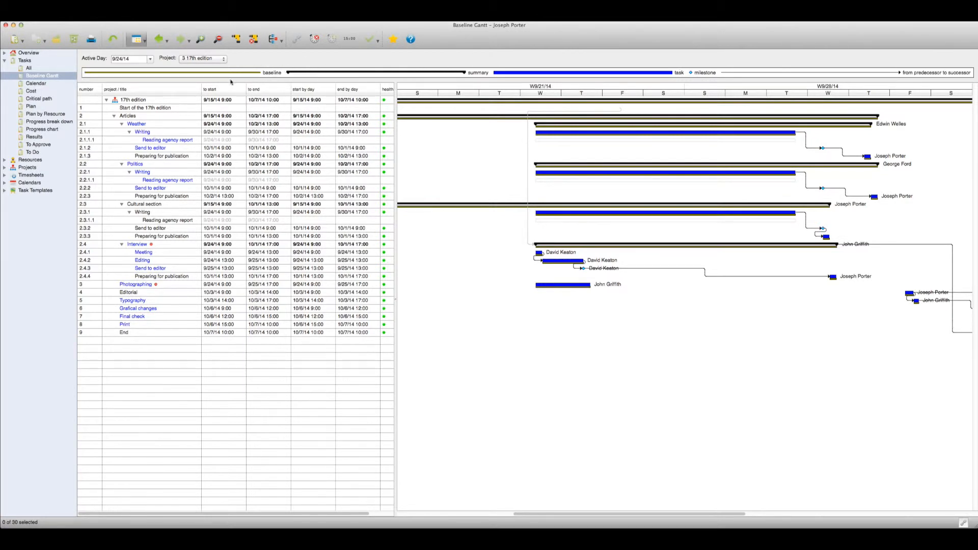
pyautogui.click(150, 59)
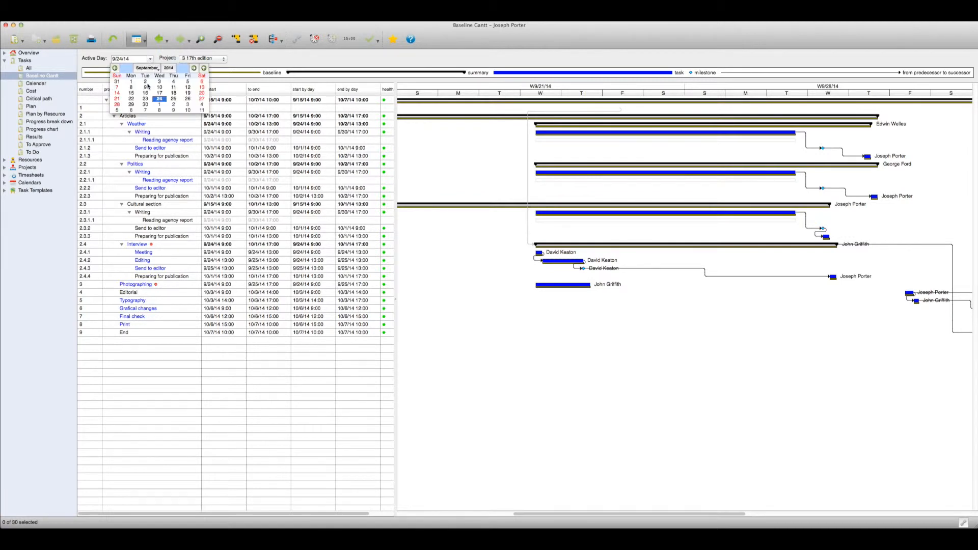
pyautogui.click(131, 99)
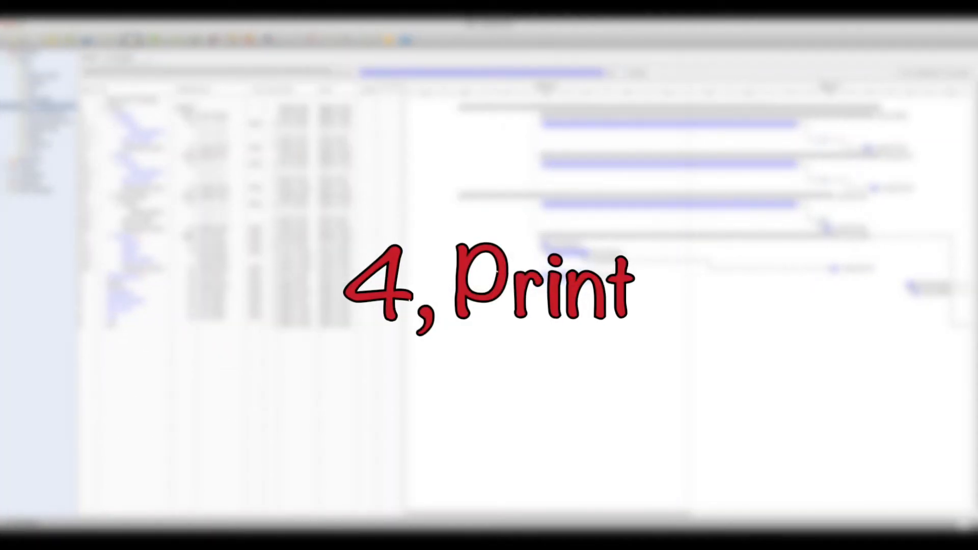
# Review the print options for the 17th edition plan and leave them without printing.
pyautogui.click(91, 17)
pyautogui.click(96, 105)
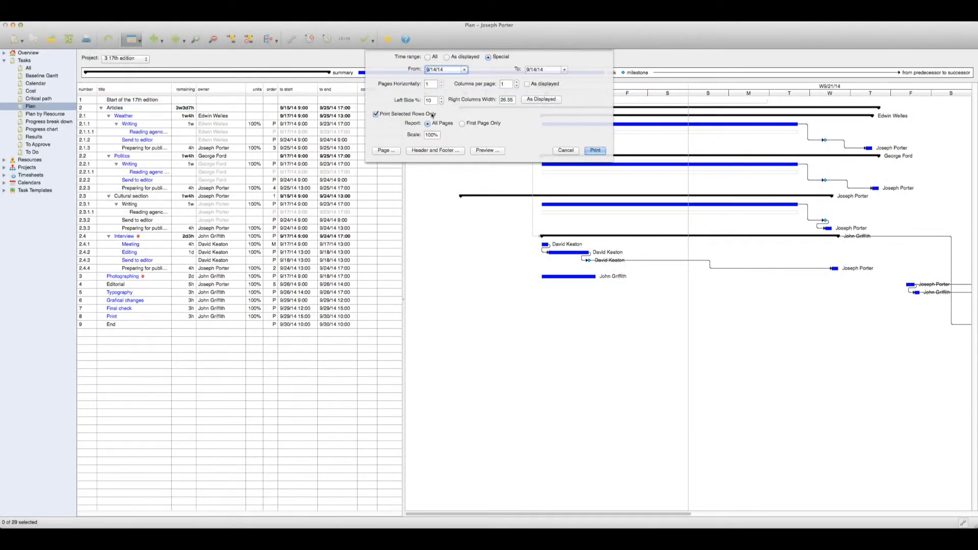
pyautogui.click(558, 151)
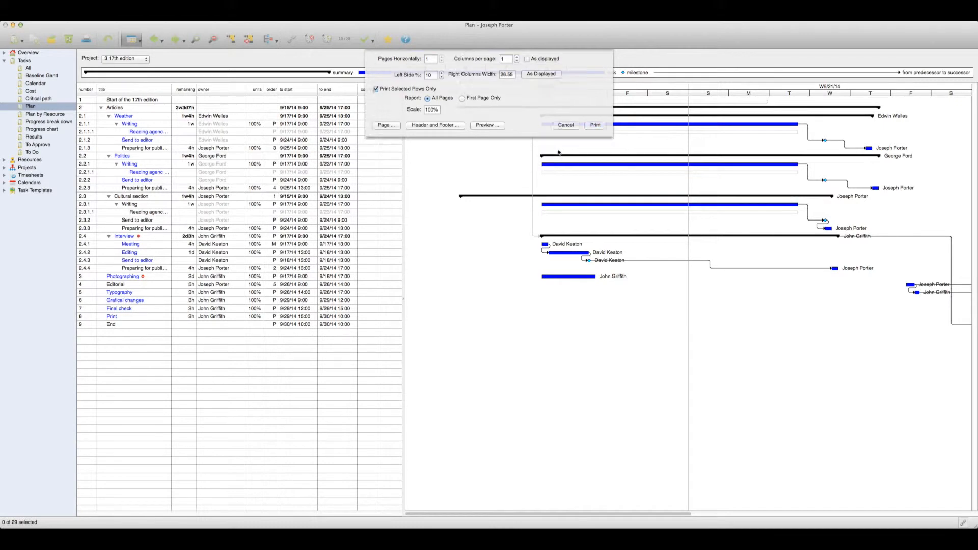
# Select the tasks from Articles through Interview with their subtasks and open the print-to-PDF options.
pyautogui.click(153, 107)
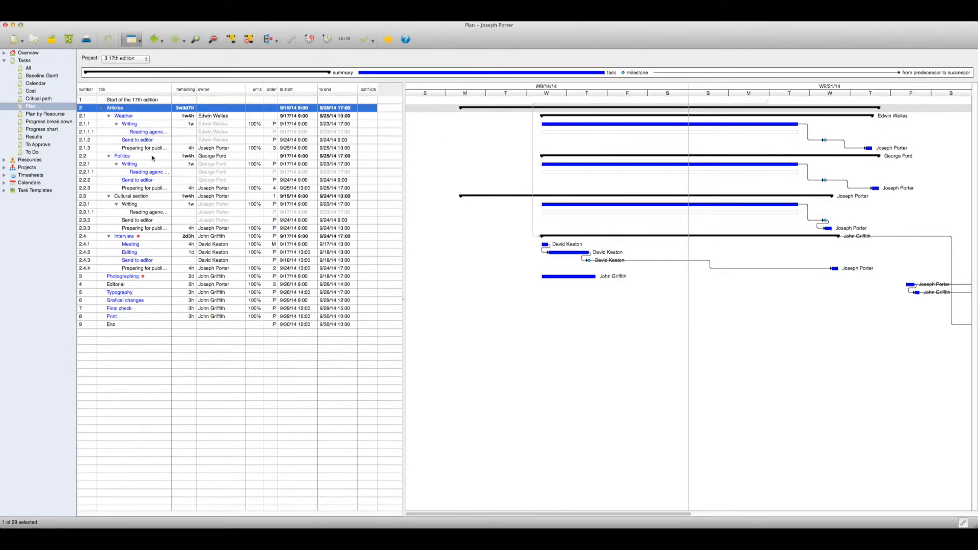
pyautogui.keyDown('shift'); pyautogui.click(133, 237); pyautogui.keyUp('shift')
pyautogui.click(90, 16)
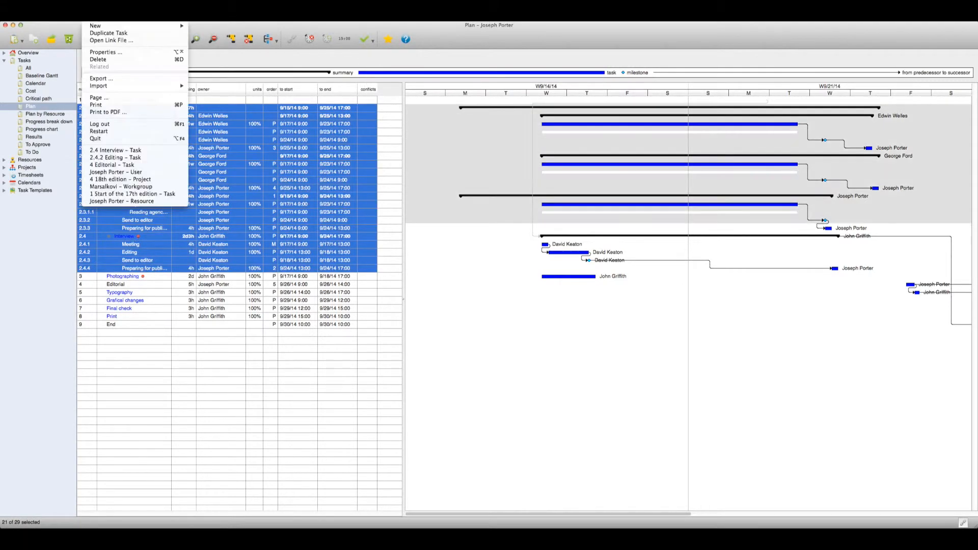
pyautogui.click(126, 105)
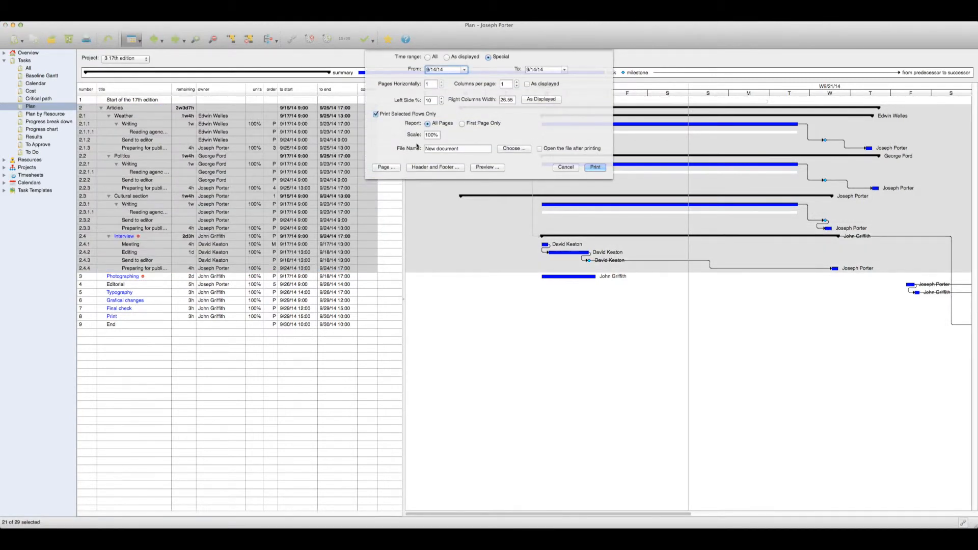
# Set the PDF output file to Progress report in the Instant team folder and have it open after printing.
pyautogui.click(511, 149)
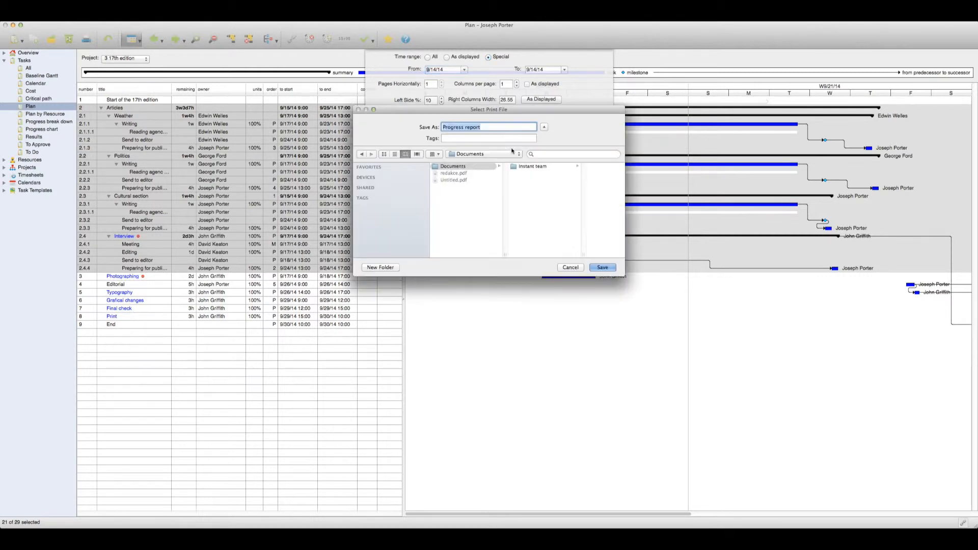
pyautogui.click(495, 128)
pyautogui.click(536, 167)
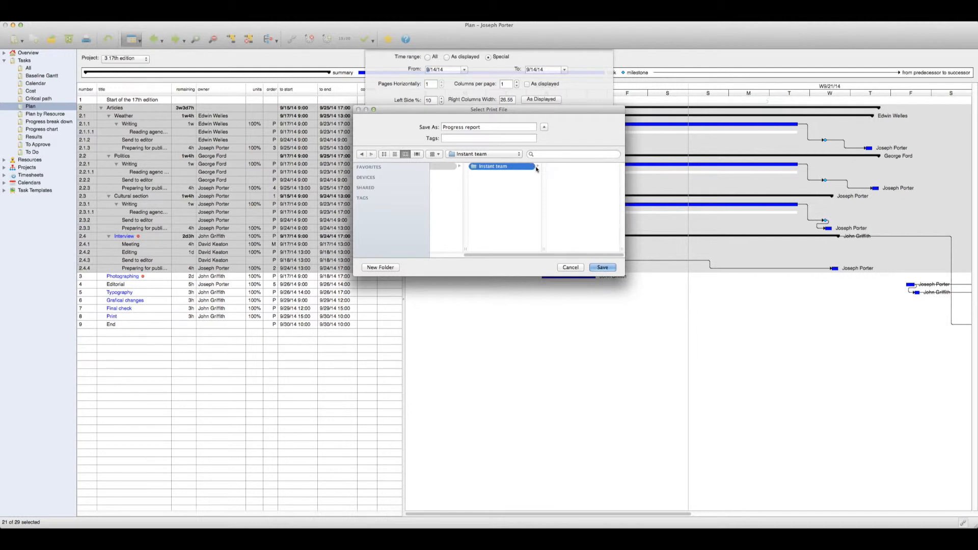
pyautogui.click(602, 267)
pyautogui.click(539, 148)
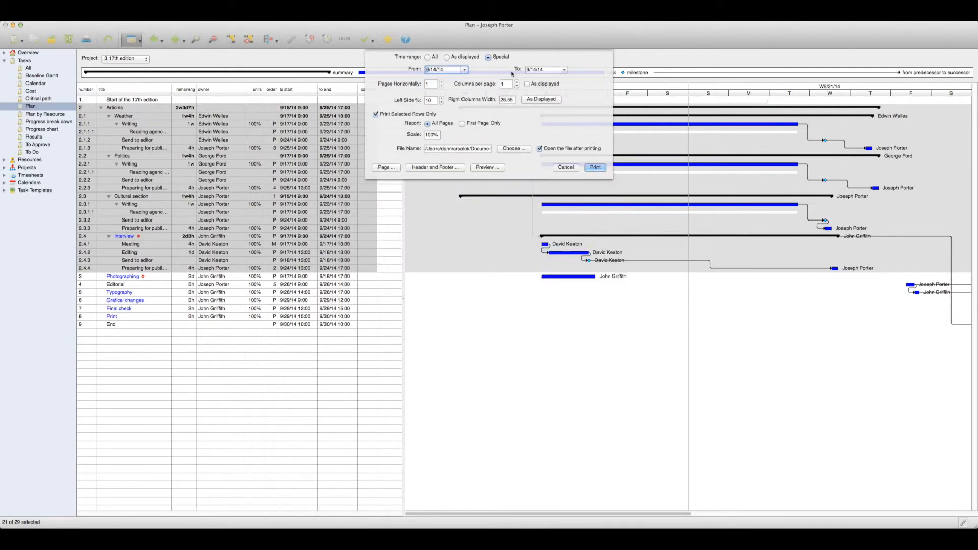
# Set the PDF's time range and columns per page to as displayed, and use a landscape page.
pyautogui.click(447, 58)
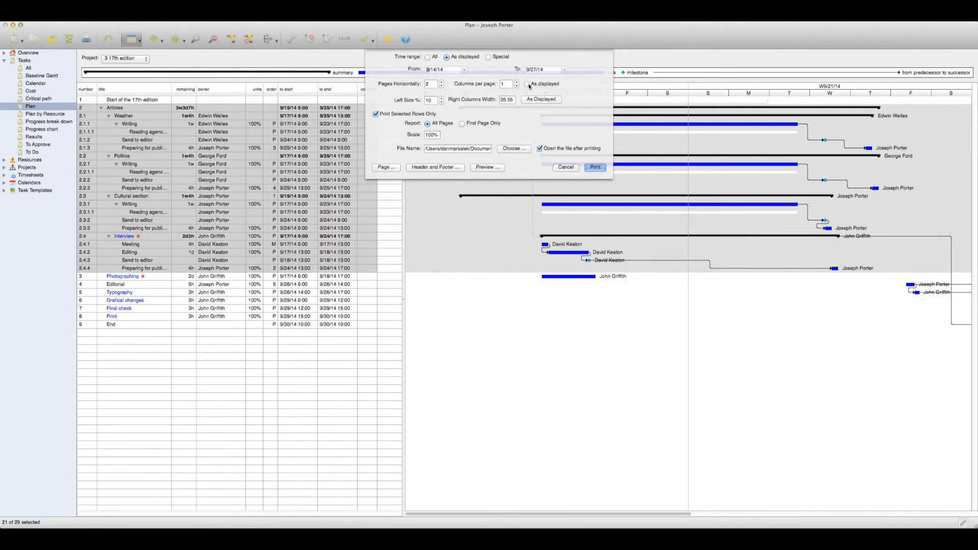
pyautogui.click(528, 85)
pyautogui.click(386, 167)
pyautogui.click(486, 193)
pyautogui.click(550, 234)
# Set the print scale to 50% and the left side to 50%, print the PDF, and close the resulting file.
pyautogui.moveTo(436, 135); pyautogui.dragTo(412, 137)
pyautogui.write('50')
pyautogui.click(433, 100)
pyautogui.moveTo(435, 100); pyautogui.dragTo(421, 101)
pyautogui.write('50')
pyautogui.press('Tab')
pyautogui.click(595, 168)
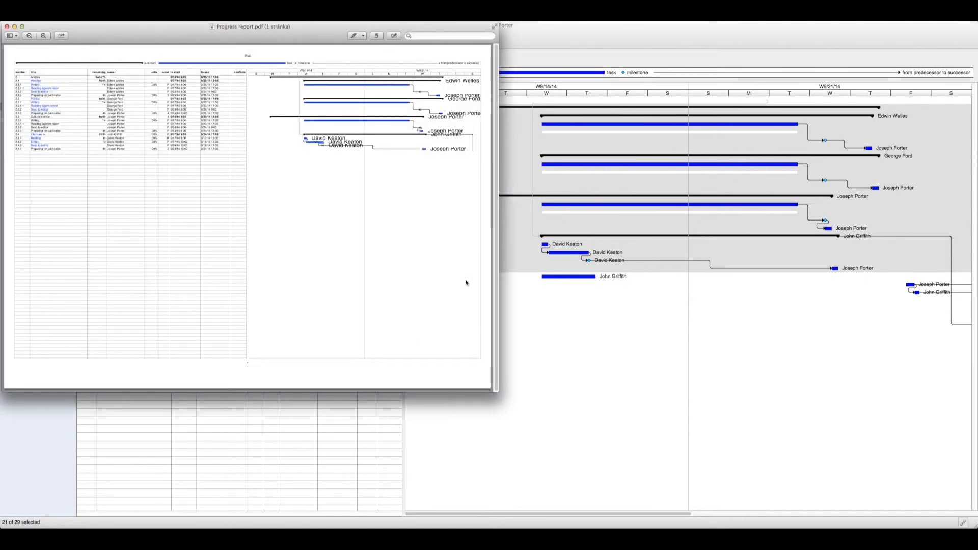
pyautogui.click(7, 26)
pyautogui.click(91, 19)
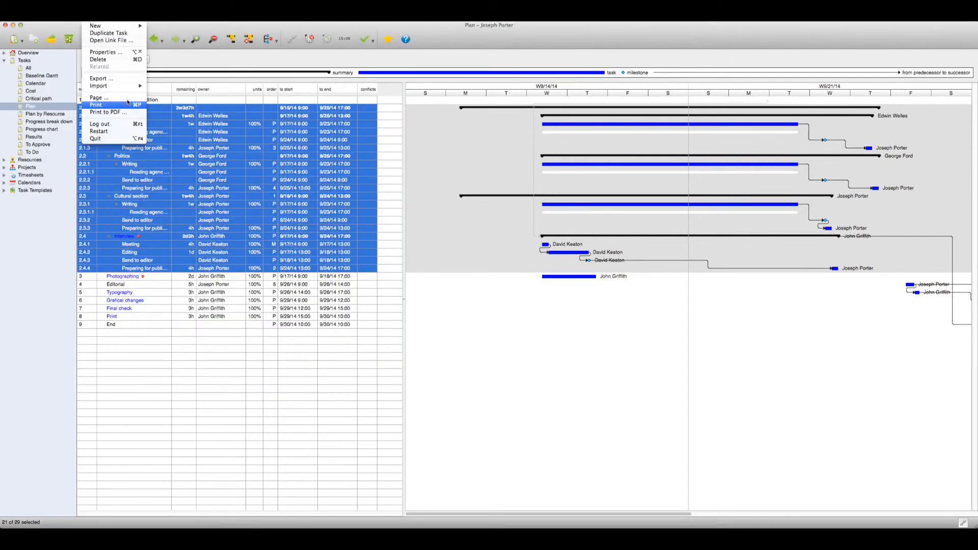
pyautogui.click(124, 114)
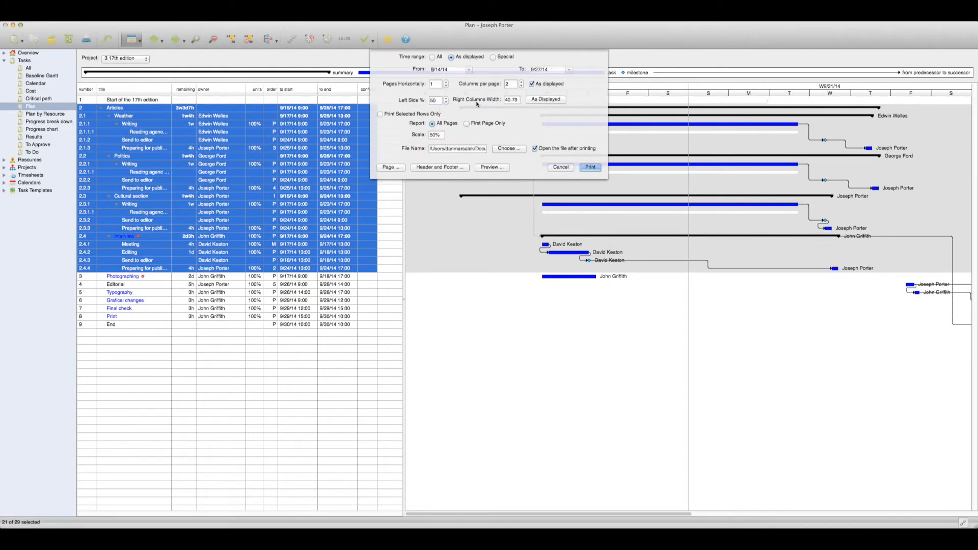
pyautogui.click(506, 84)
pyautogui.click(563, 168)
# Clear the task selection, show all projects in the Plan report, and check the Gantt timeline through early October.
pyautogui.click(120, 359)
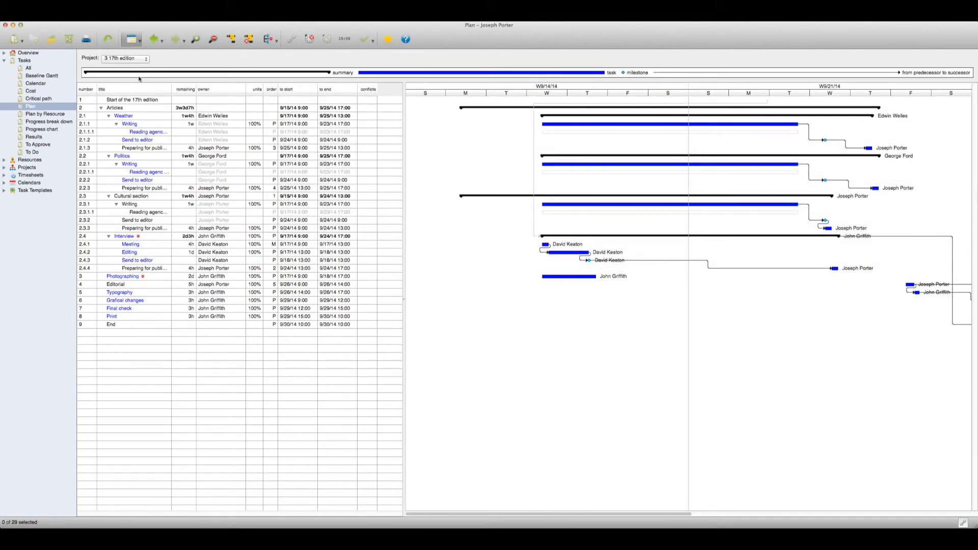
pyautogui.click(125, 58)
pyautogui.click(112, 32)
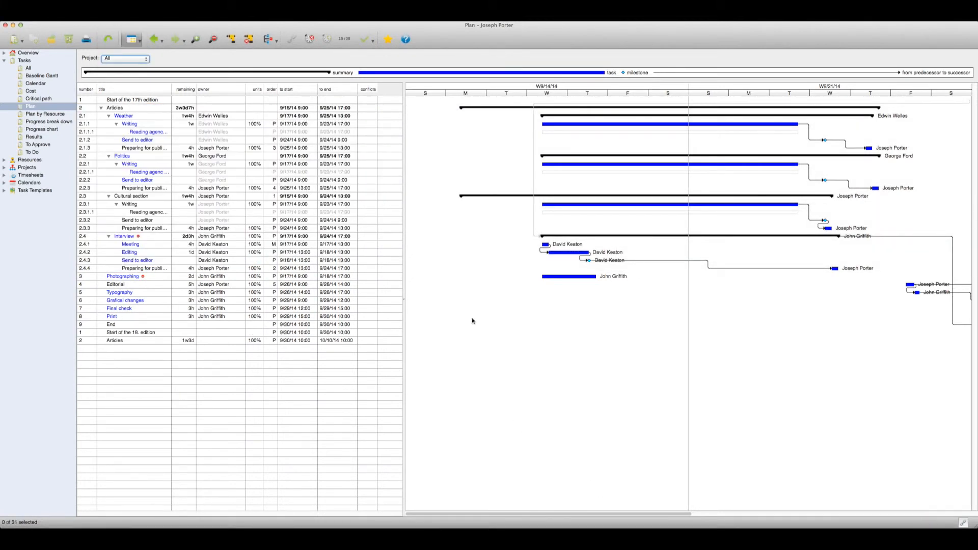
pyautogui.moveTo(602, 513); pyautogui.dragTo(905, 515)
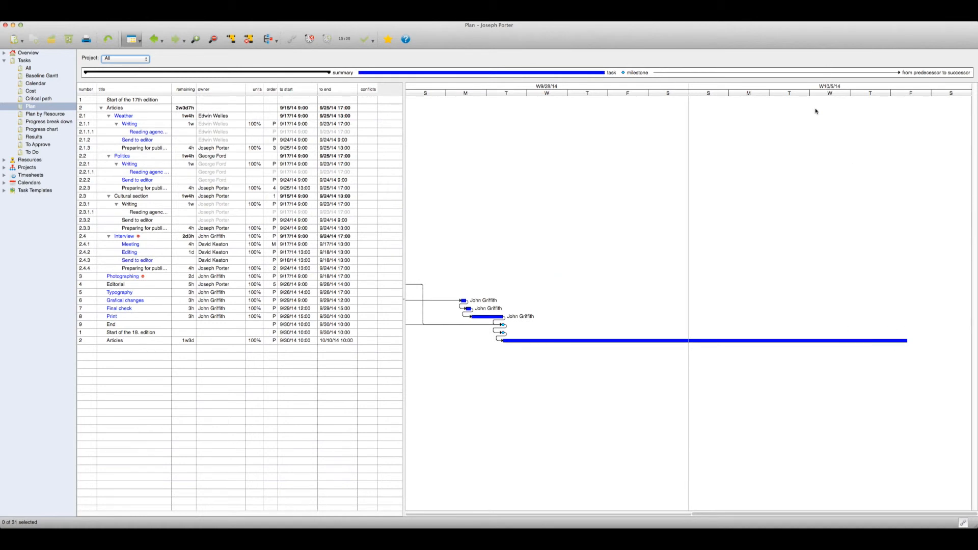
pyautogui.moveTo(812, 513); pyautogui.dragTo(509, 513)
# Print the plan of all projects to PDF with a special time range from 9/14/14 to 10/5/14.
pyautogui.click(89, 17)
pyautogui.click(102, 115)
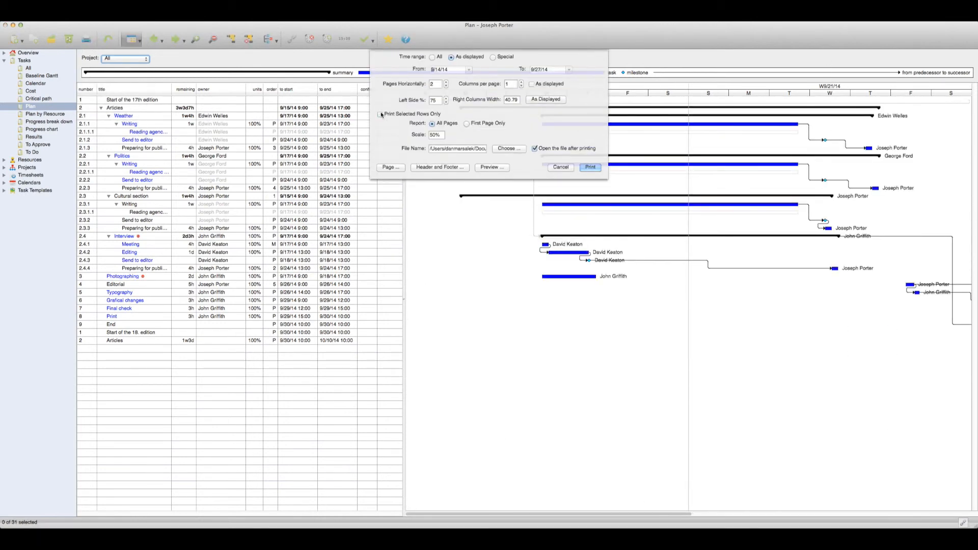
pyautogui.click(493, 58)
pyautogui.click(469, 69)
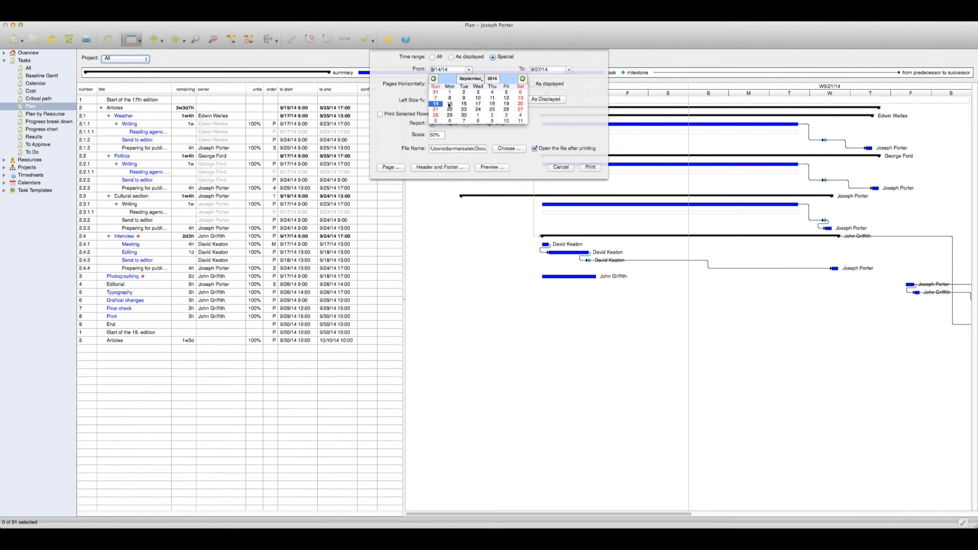
pyautogui.click(448, 104)
pyautogui.click(569, 70)
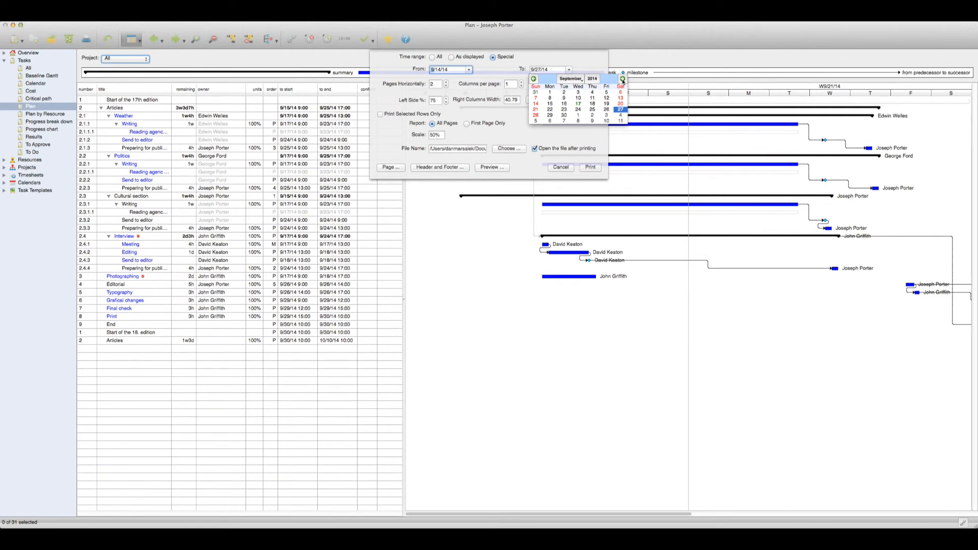
pyautogui.click(536, 121)
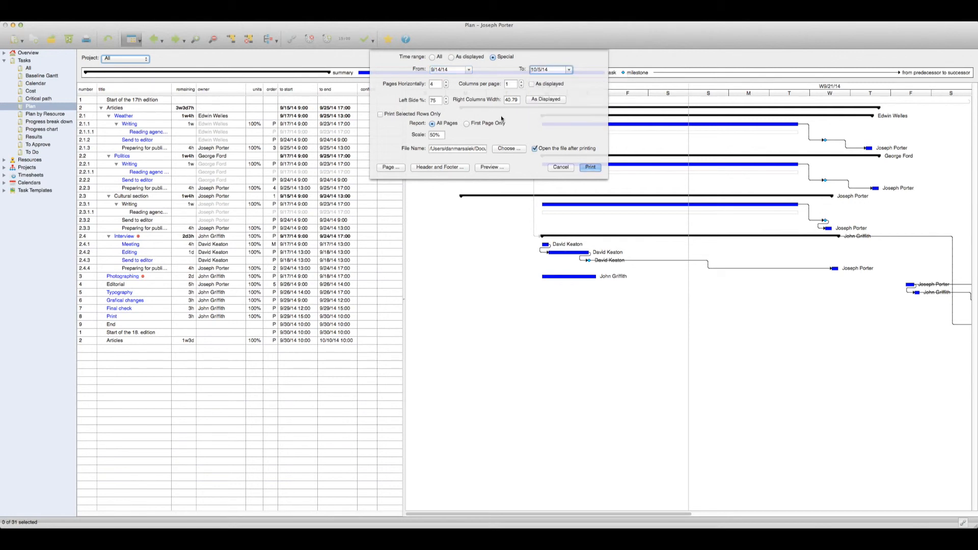
pyautogui.click(512, 83)
pyautogui.doubleClick(433, 100)
pyautogui.click(439, 135)
pyautogui.click(589, 168)
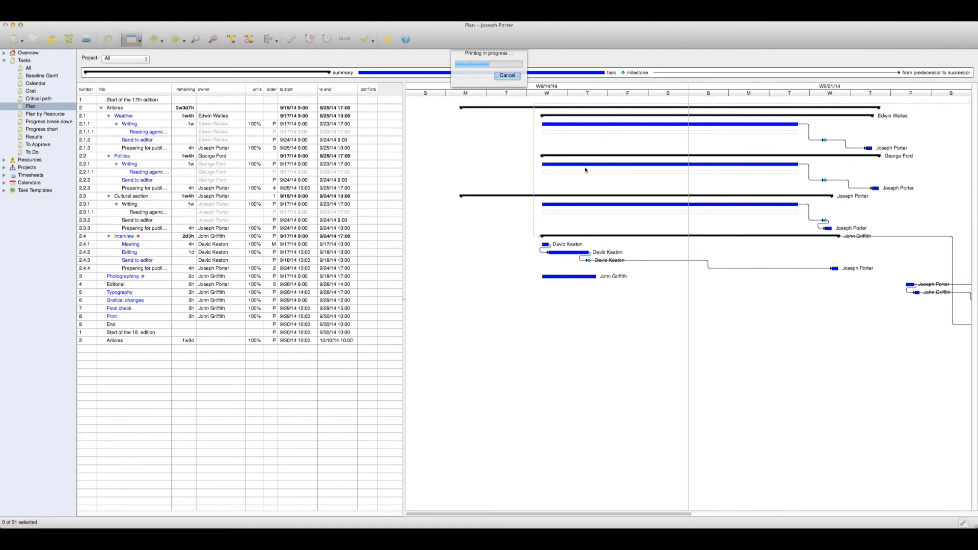
# Look through the pages of the printed Progress report PDF and close it.
pyautogui.scroll(-5, 497, 194)
pyautogui.scroll(-10, 496, 194)
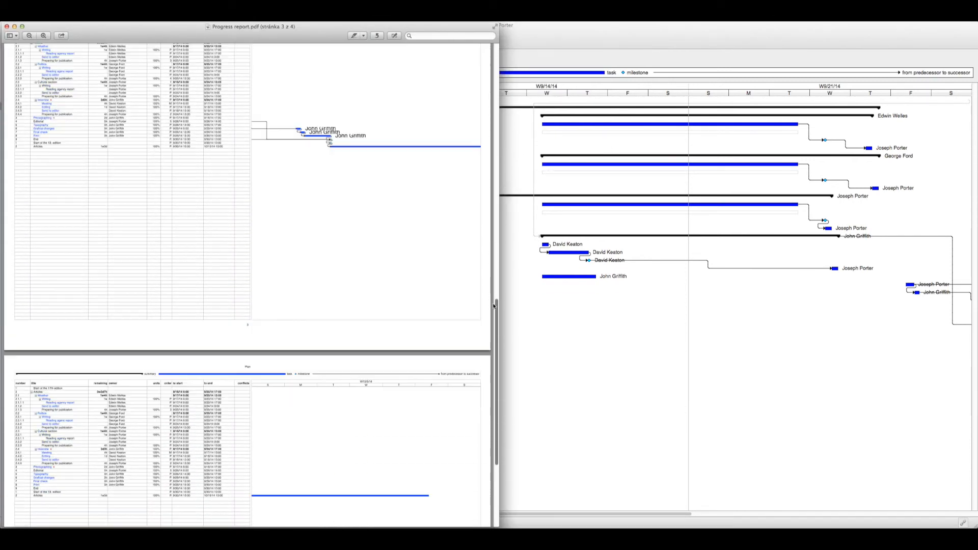
pyautogui.scroll(15, 498, 391)
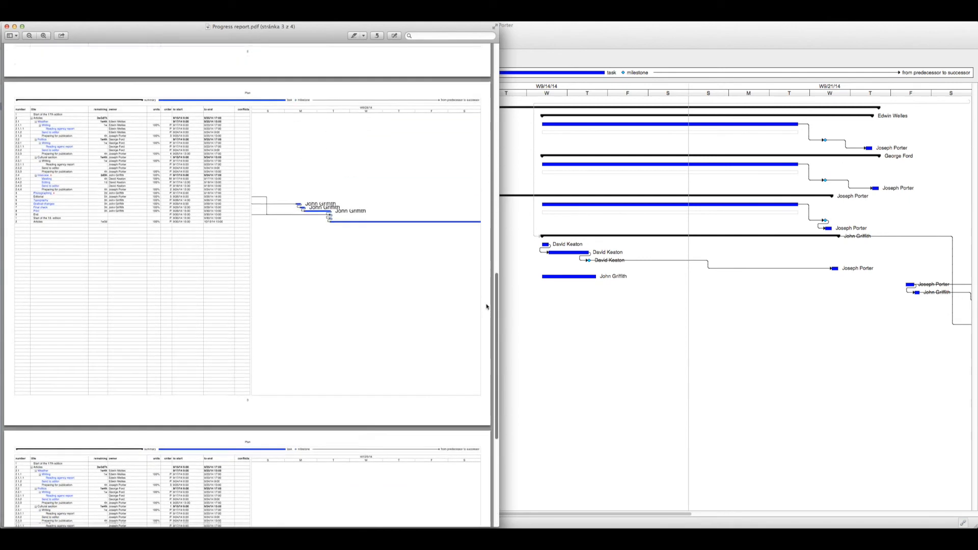
pyautogui.click(6, 27)
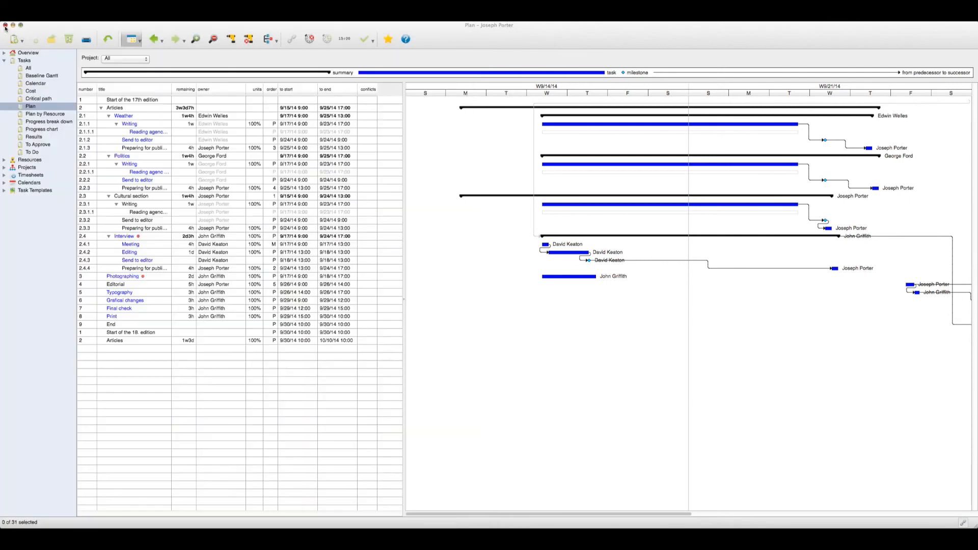
# Log out of the current user account.
pyautogui.click(57, 26)
pyautogui.click(88, 16)
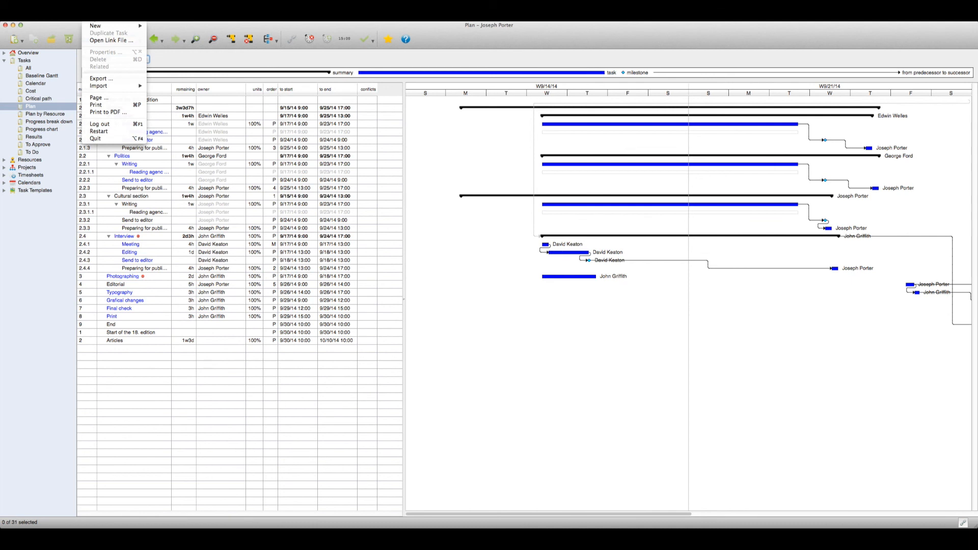
pyautogui.click(112, 122)
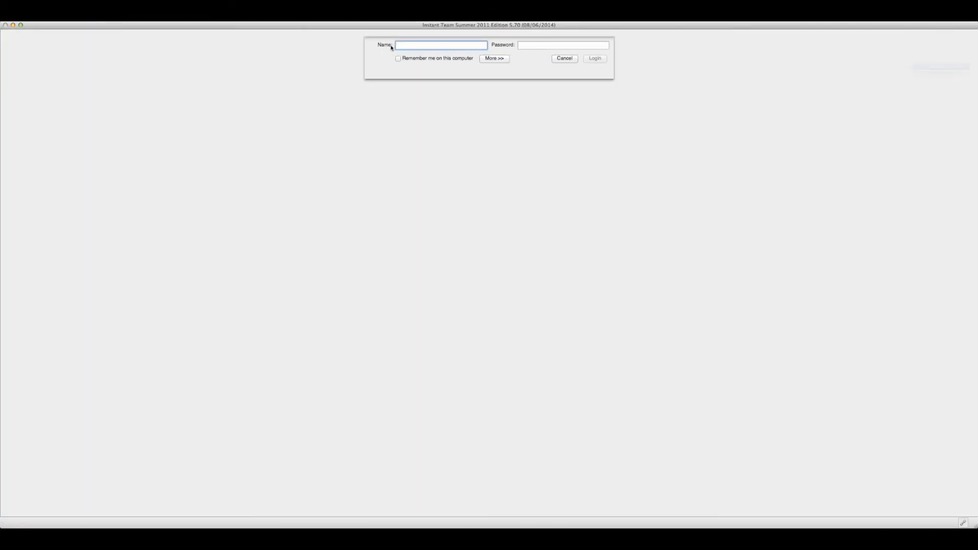